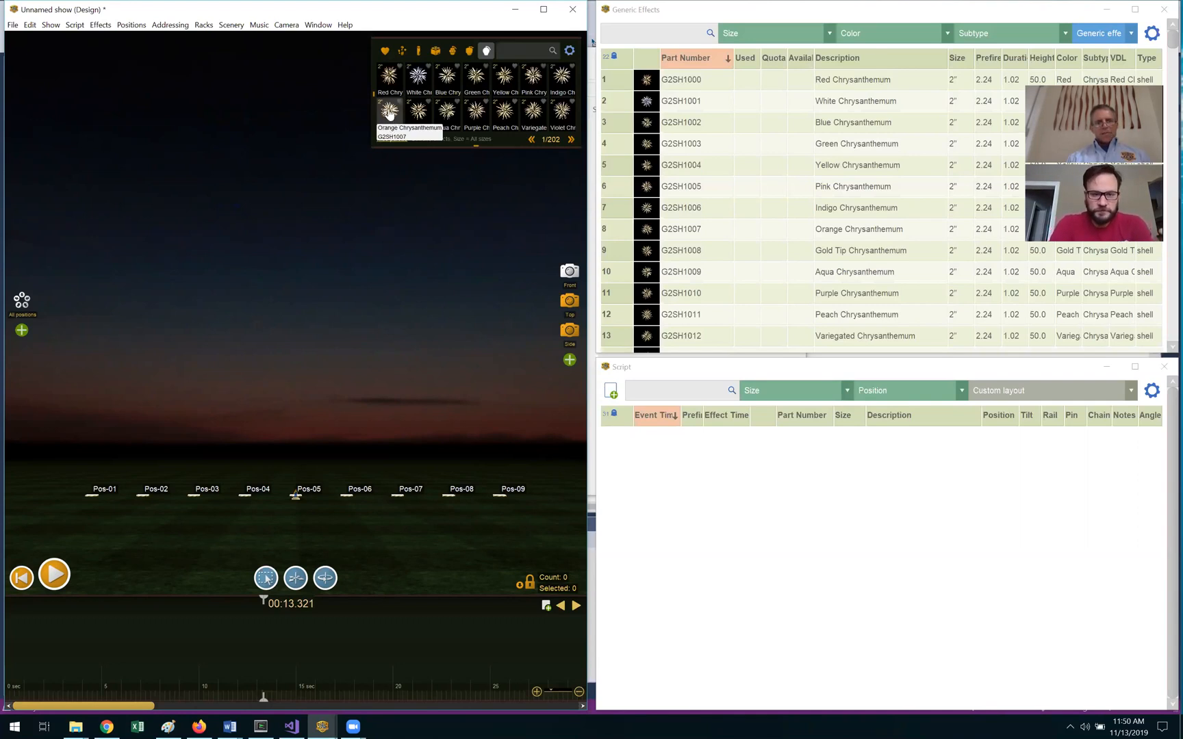
Step: Add 2" Orange Chrysanthemum shells to Pos-01–Pos-09, sequence them 0.1 s apart, and preview
left_click(389, 111)
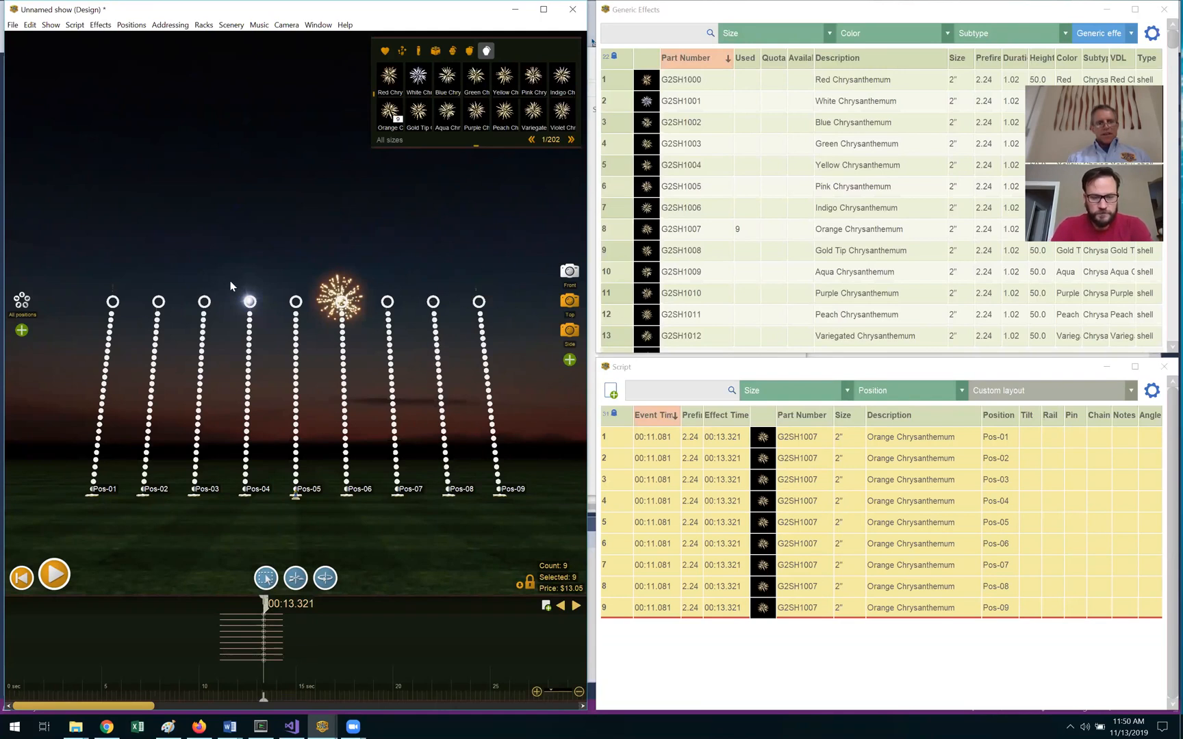
left_click(50, 25)
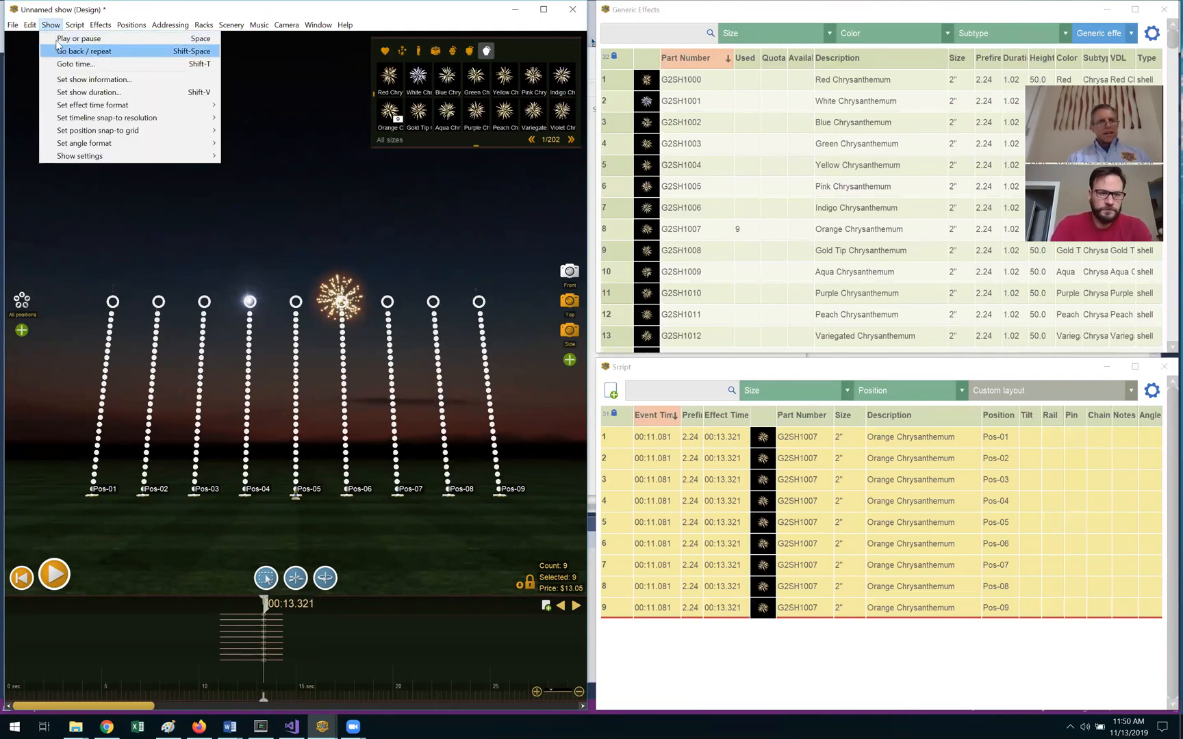
mouse_move(75, 24)
mouse_move(97, 105)
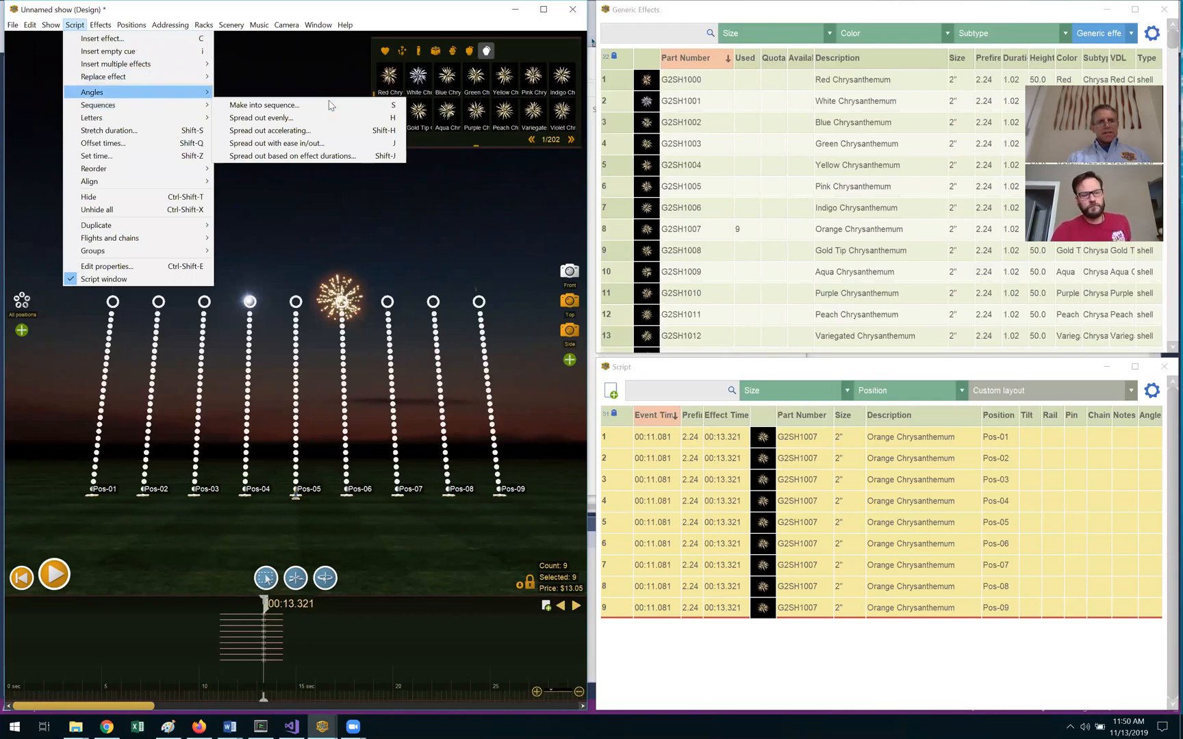
left_click(332, 107)
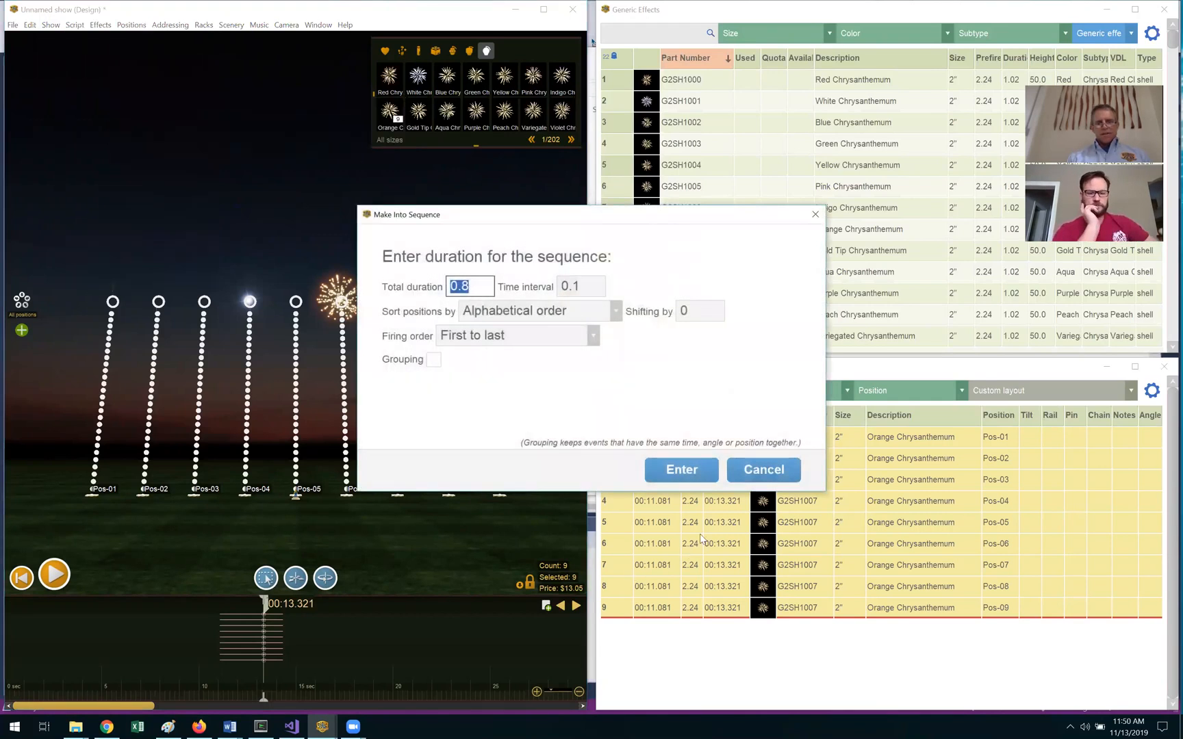
left_click(675, 467)
key("space")
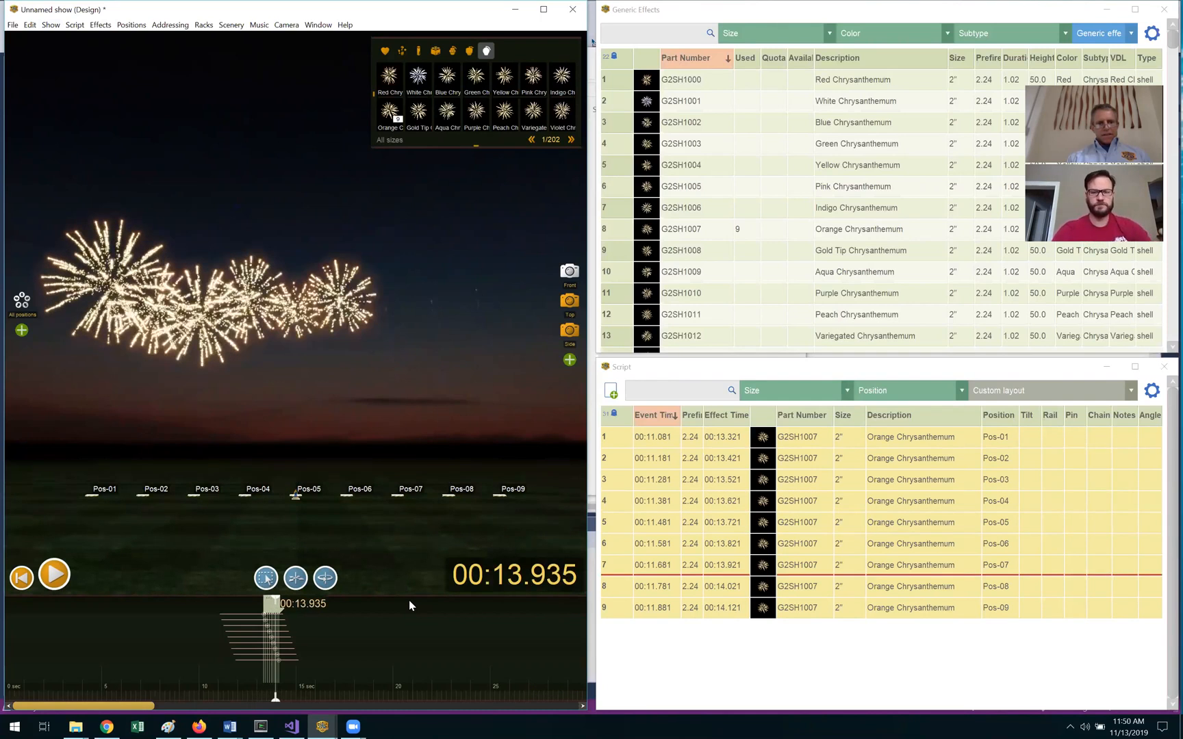
key("space")
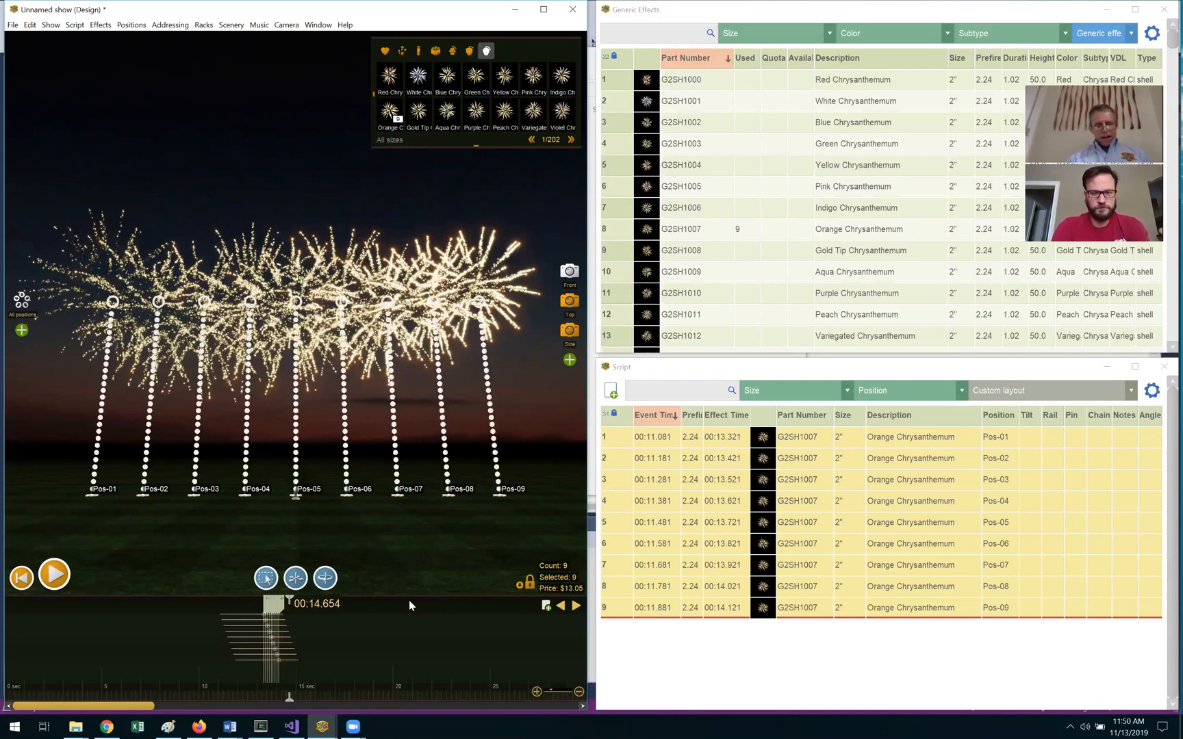
Step: Paste a second copy of the nine-shell Orange Chrysanthemum sweep and play both back
key("ctrl+v")
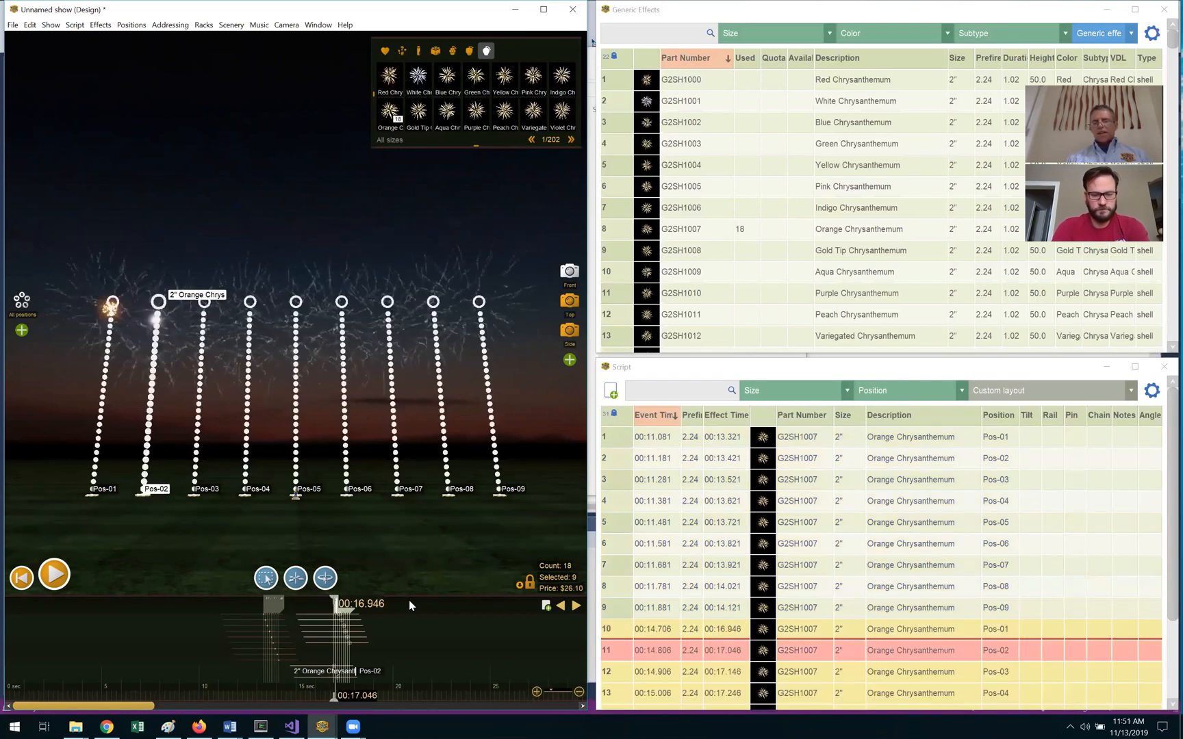
key("space")
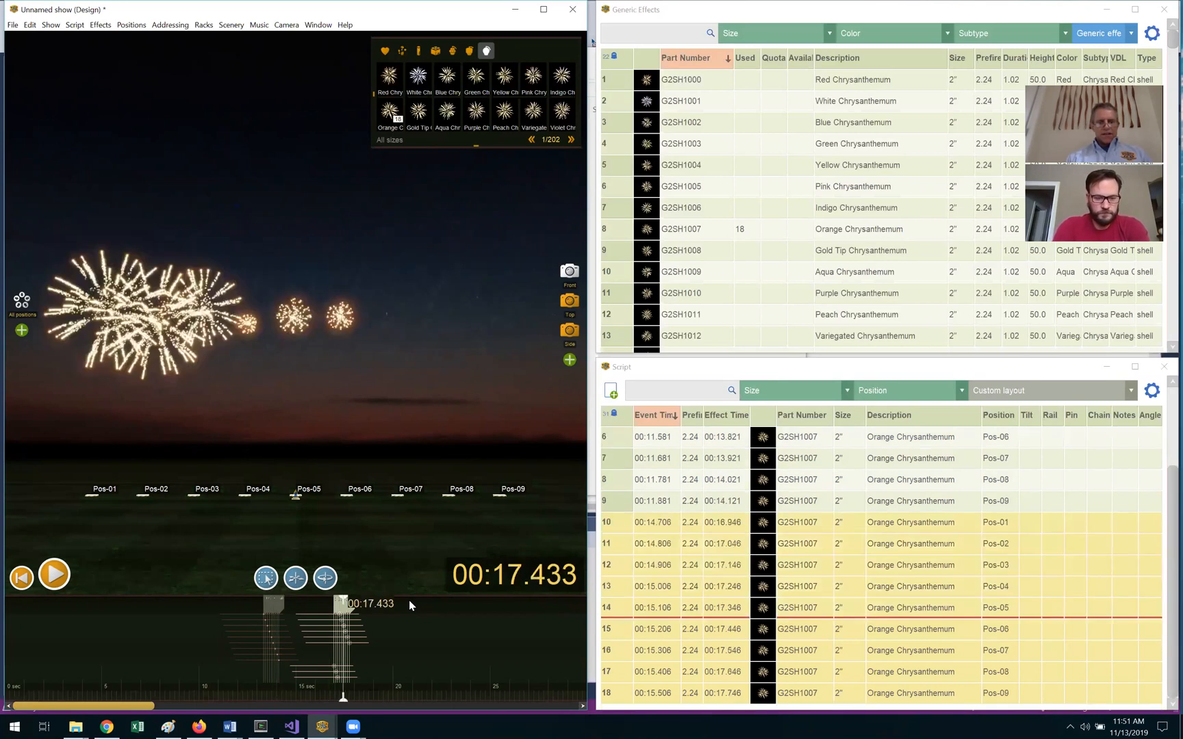
key("space")
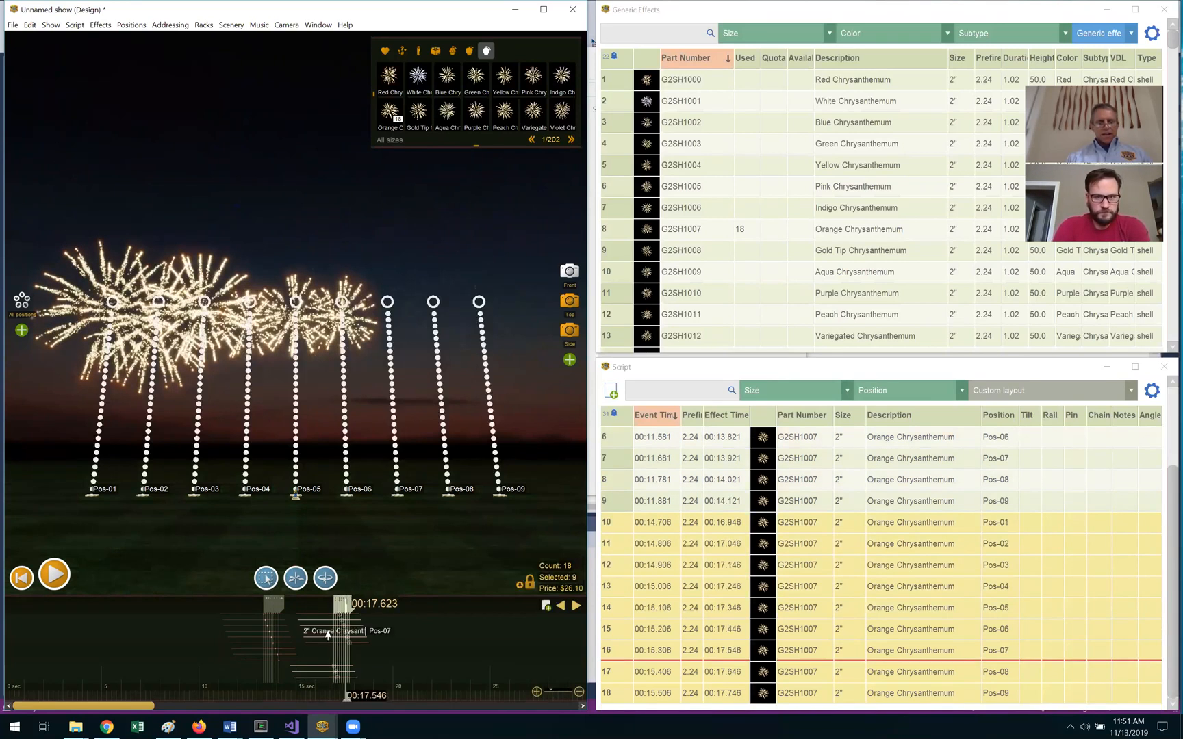
Step: Reverse the second sweep's firing order so it runs Pos-09 back to Pos-01
left_click(75, 26)
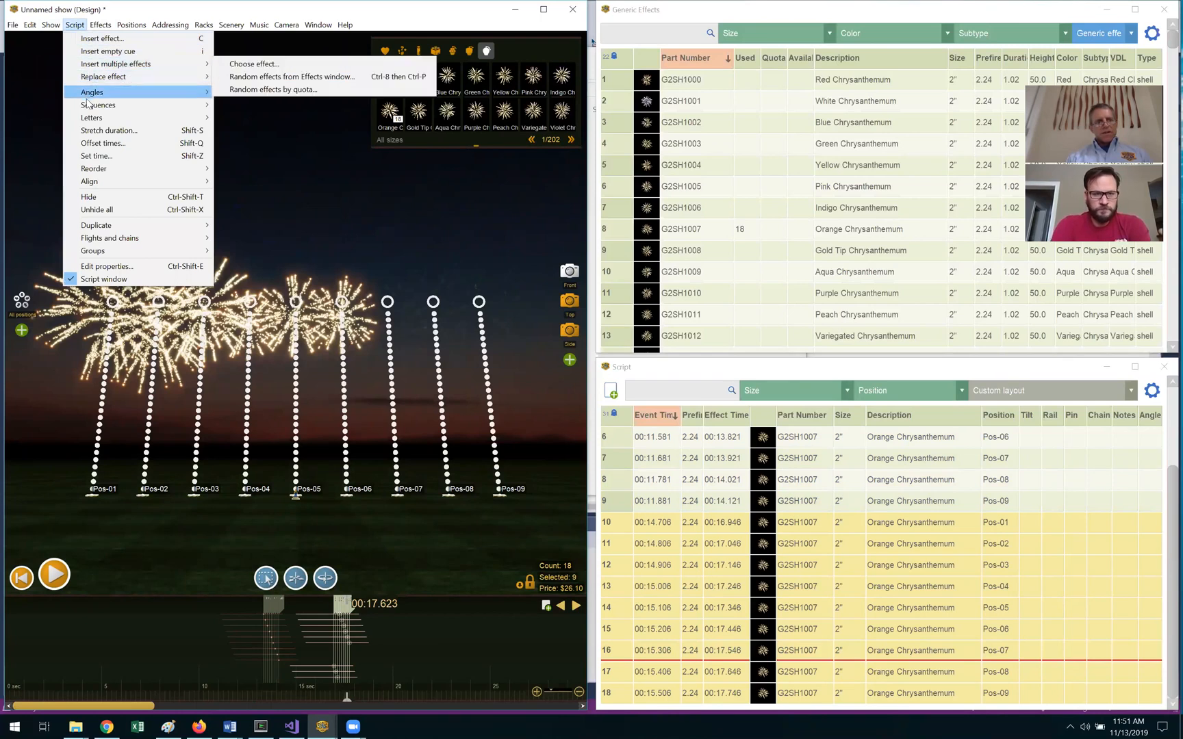
mouse_move(89, 108)
mouse_move(108, 170)
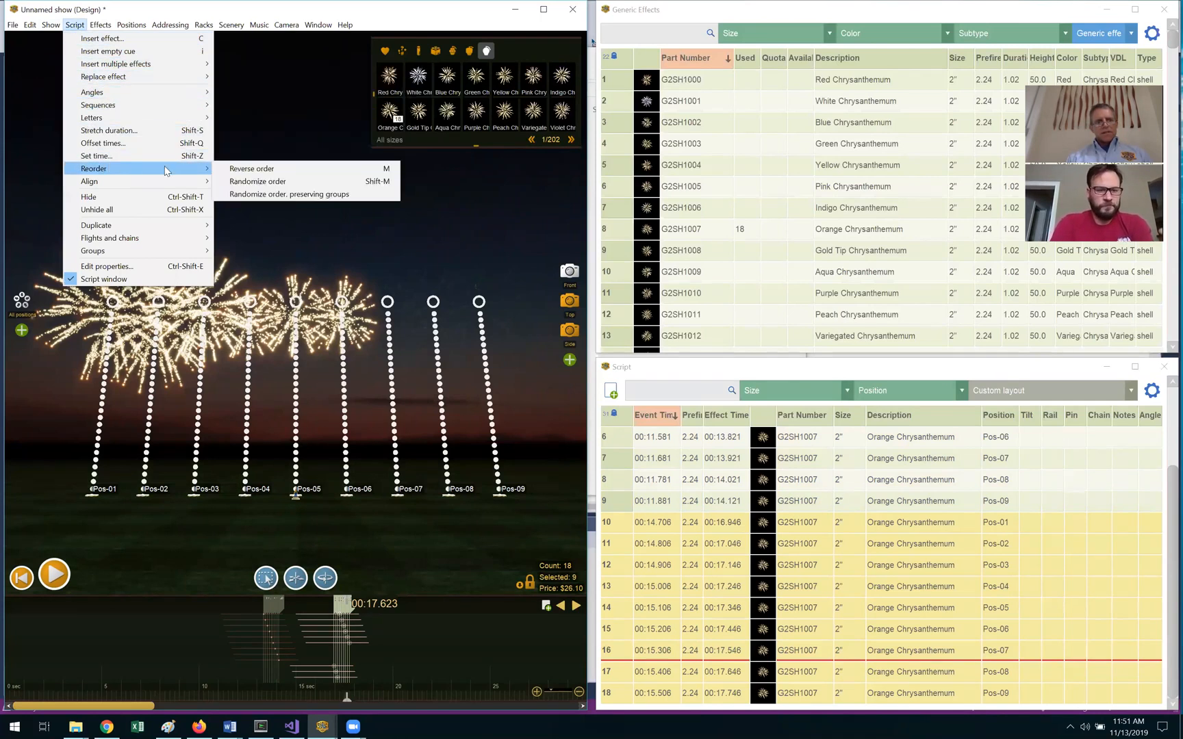
left_click(249, 170)
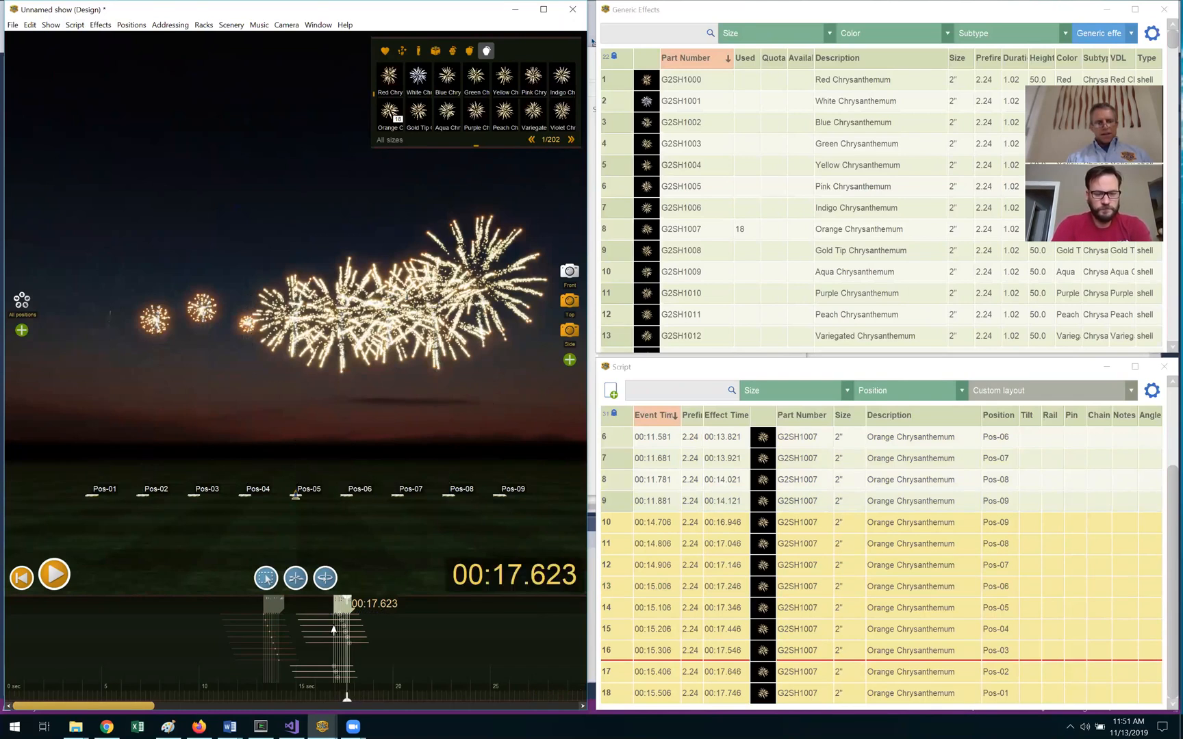
scroll(334, 631, "up", 5)
scroll(333, 630, "down", 1)
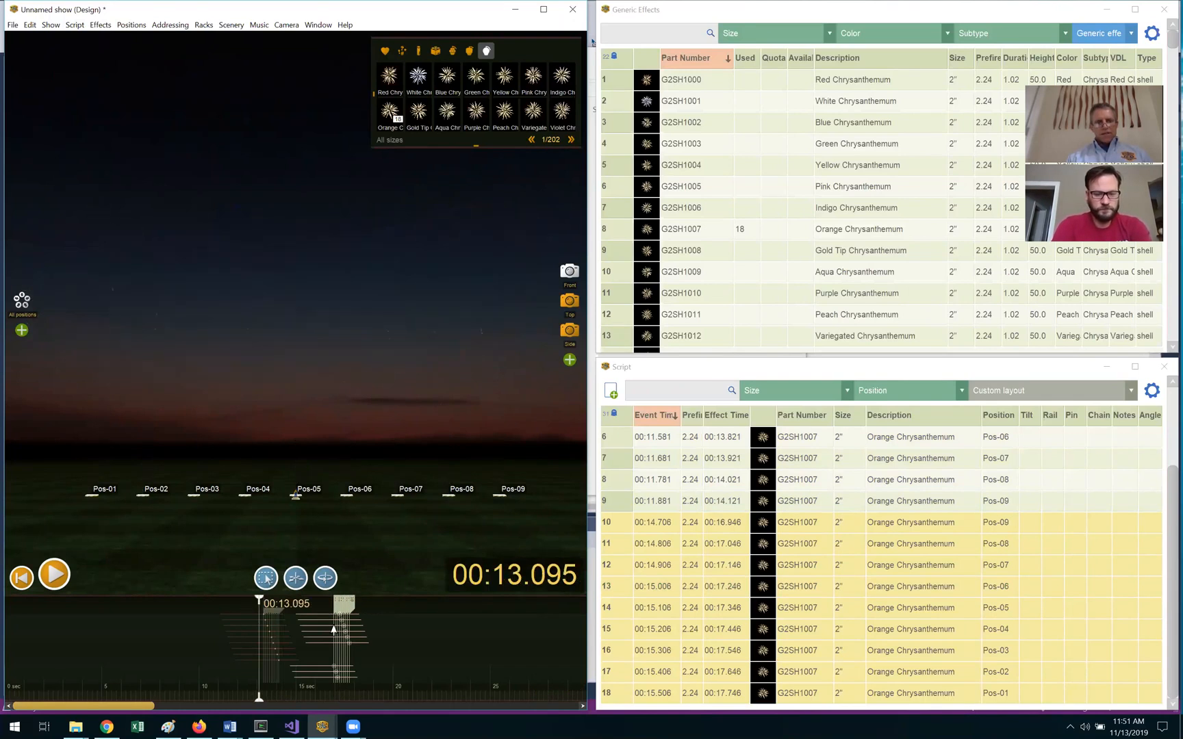
scroll(333, 630, "down", 1)
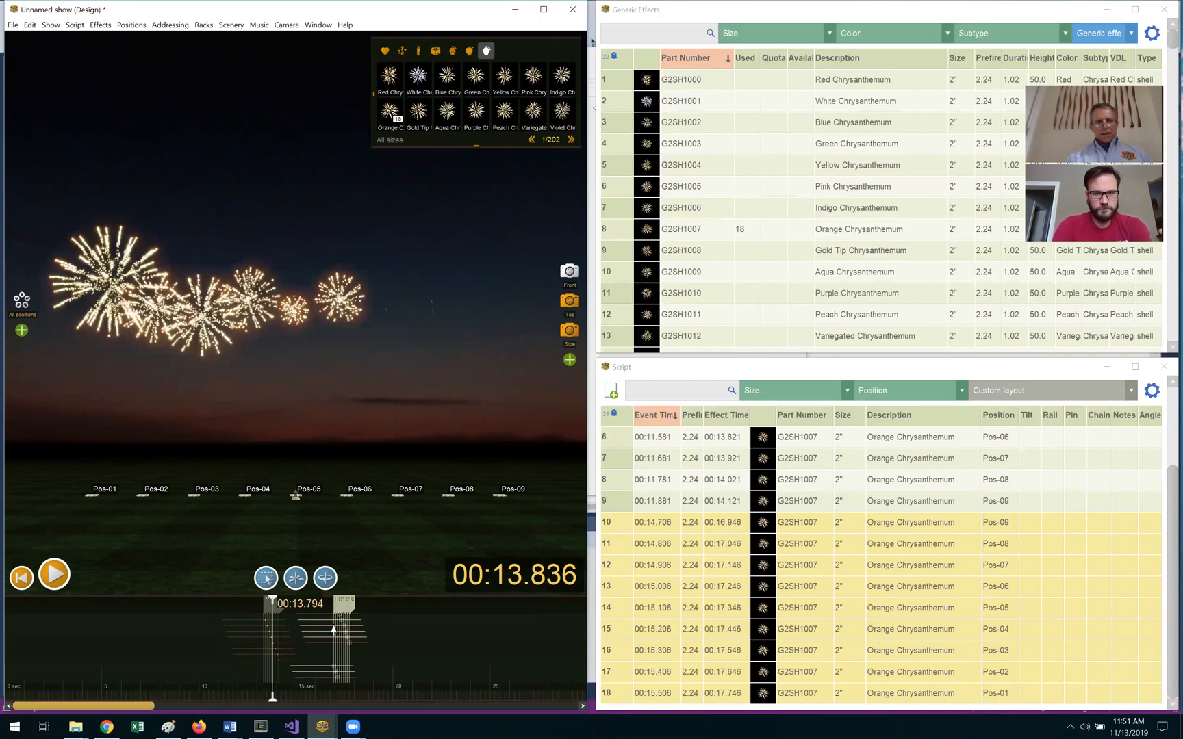
scroll(333, 631, "down", 1)
scroll(333, 630, "down", 2)
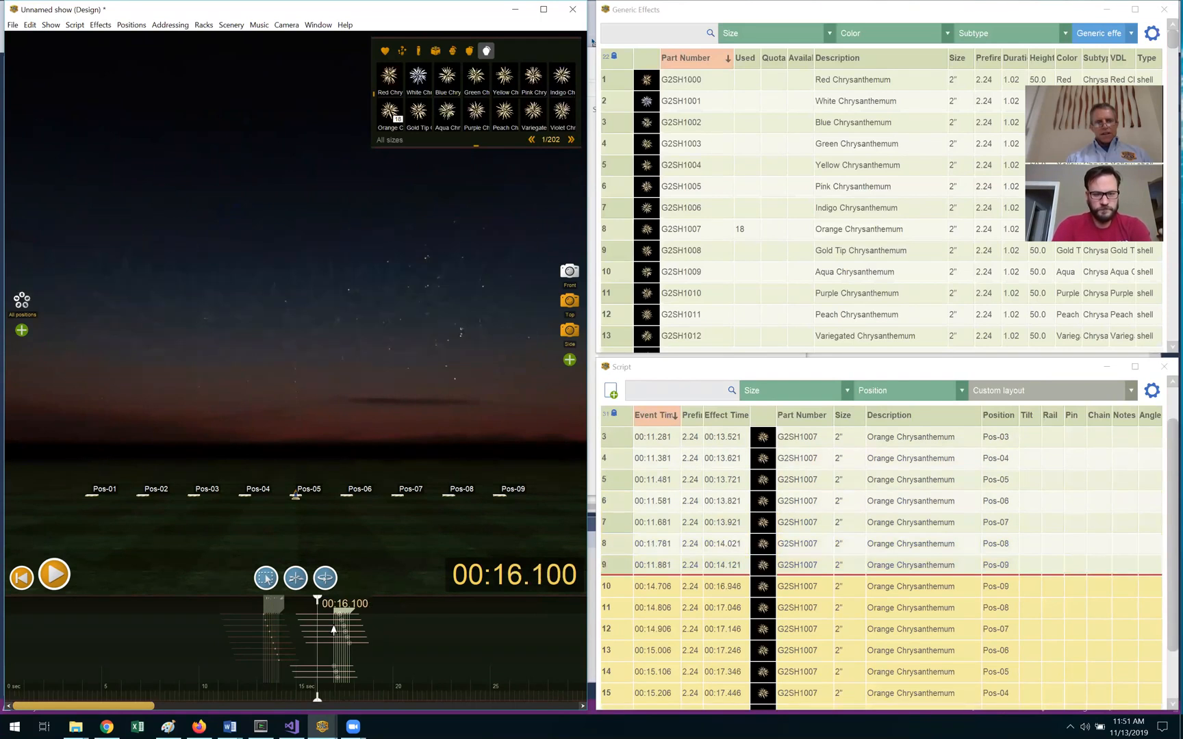
scroll(333, 630, "down", 2)
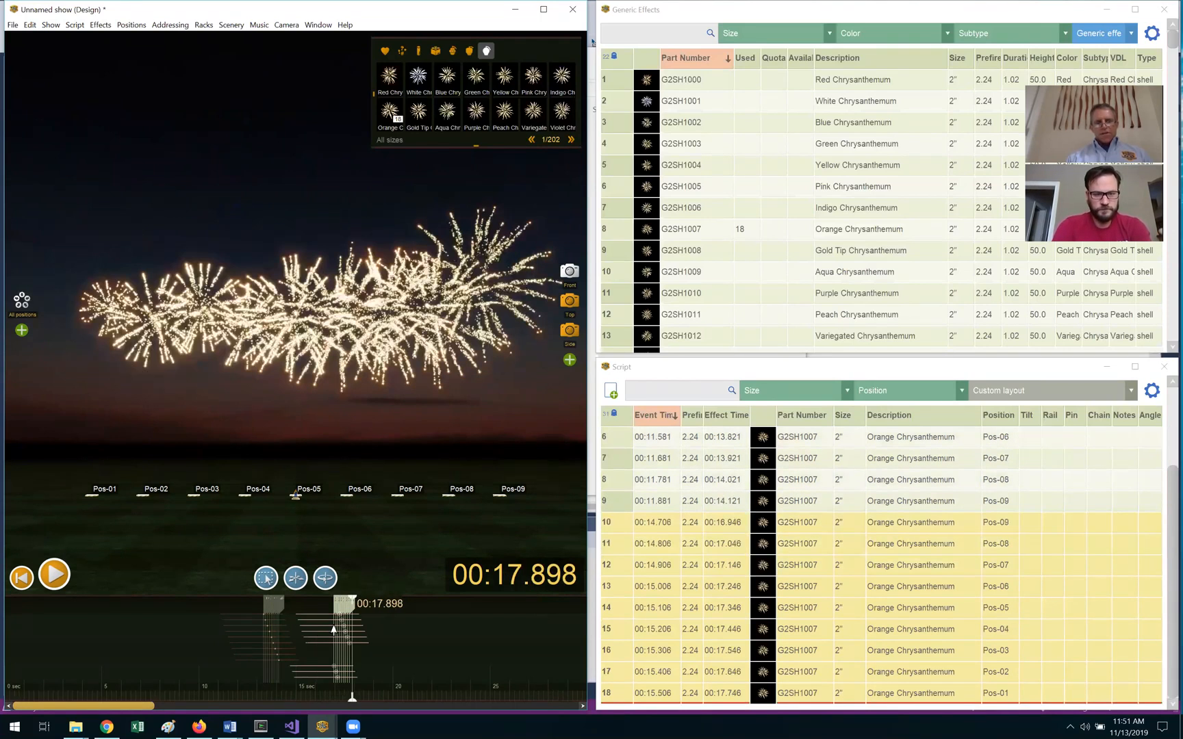
scroll(333, 631, "up", 1)
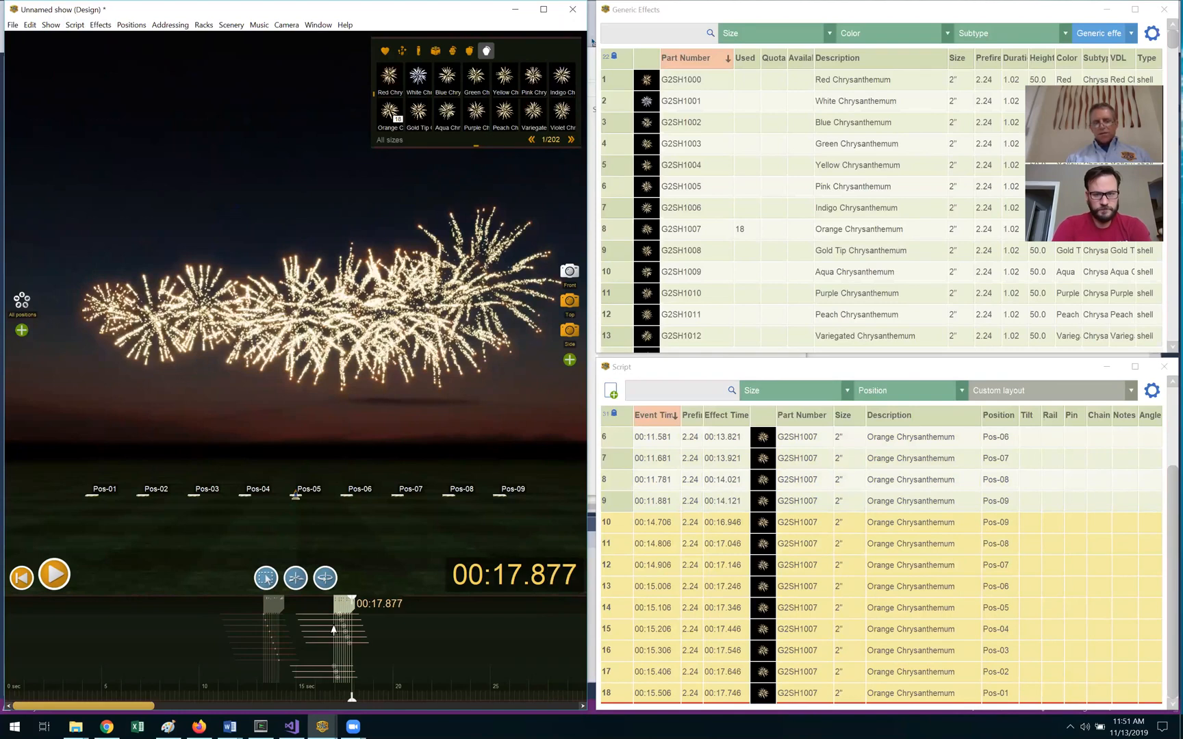
key("Escape")
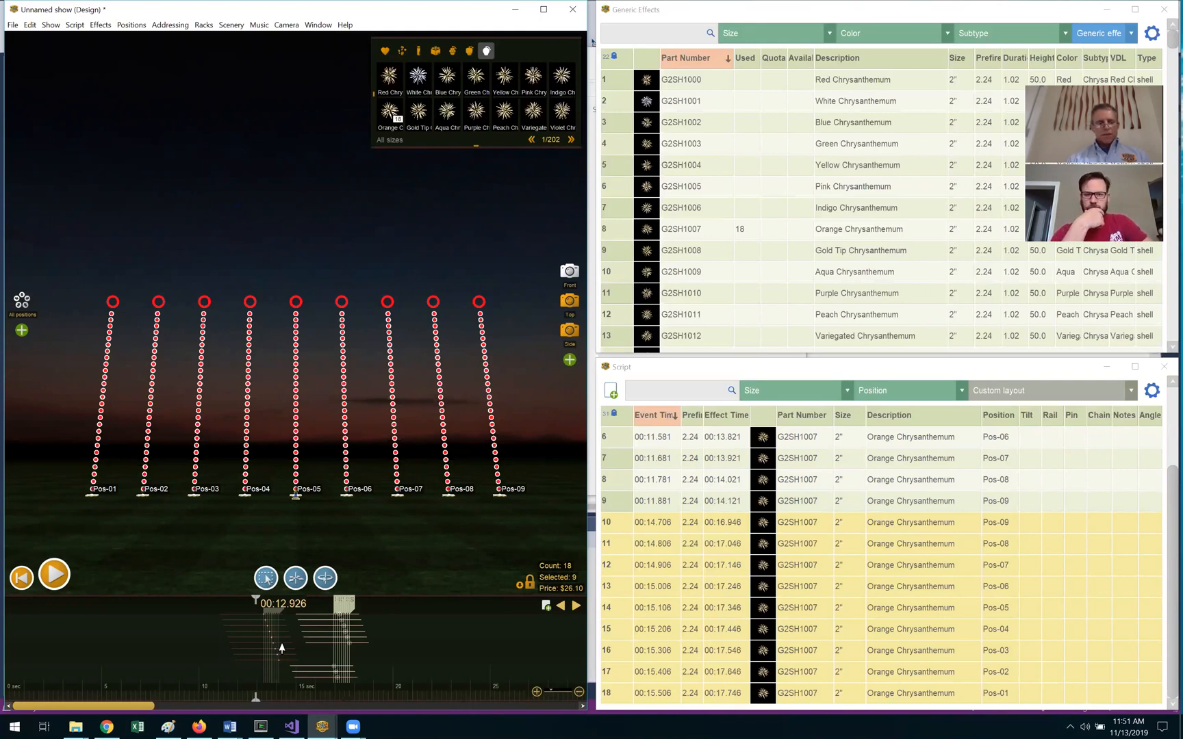
Step: Unhide the Track column in the Script table next to the Pin column
left_click(1151, 391)
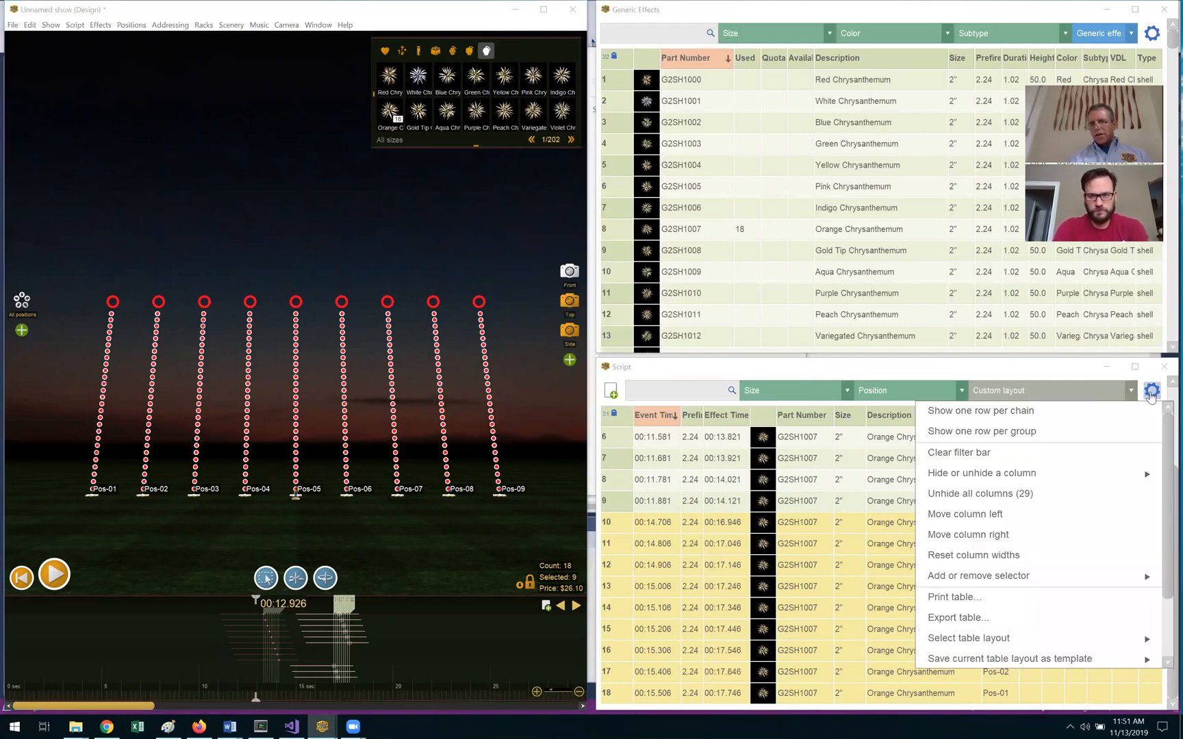
mouse_move(1124, 473)
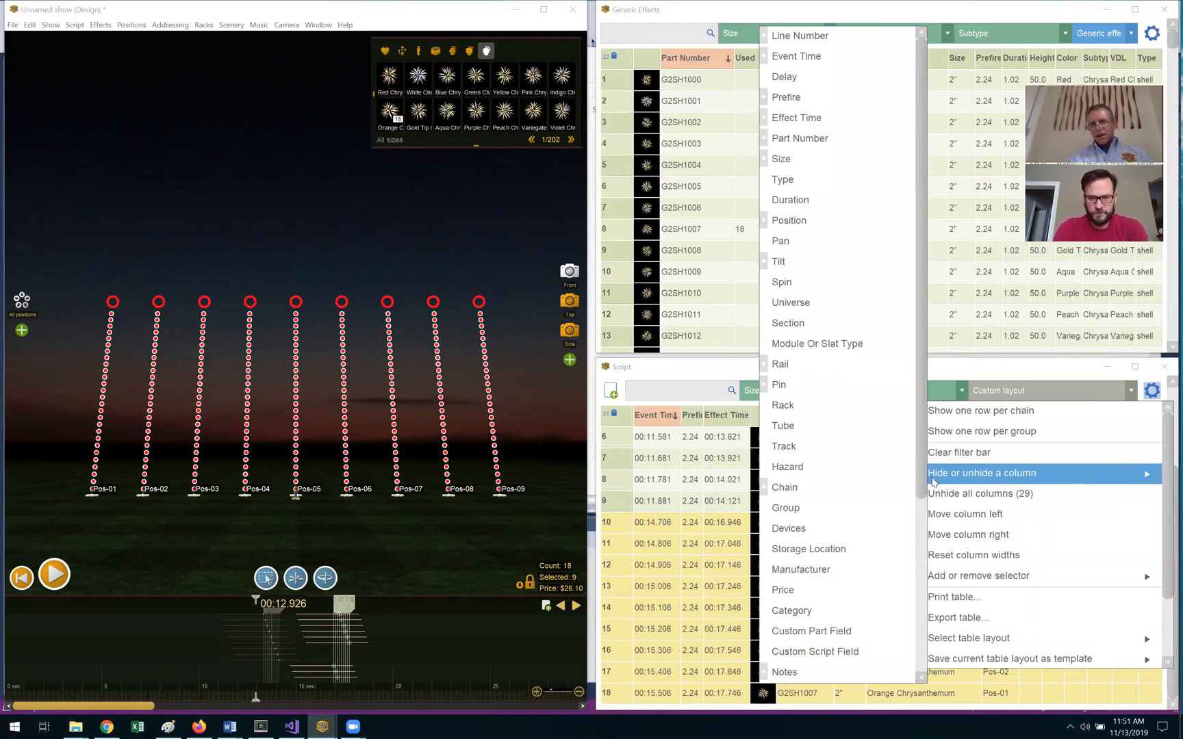
left_click(864, 452)
mouse_move(1071, 443)
left_mouse_down()
mouse_move(1085, 628)
mouse_move(1074, 442)
left_mouse_up()
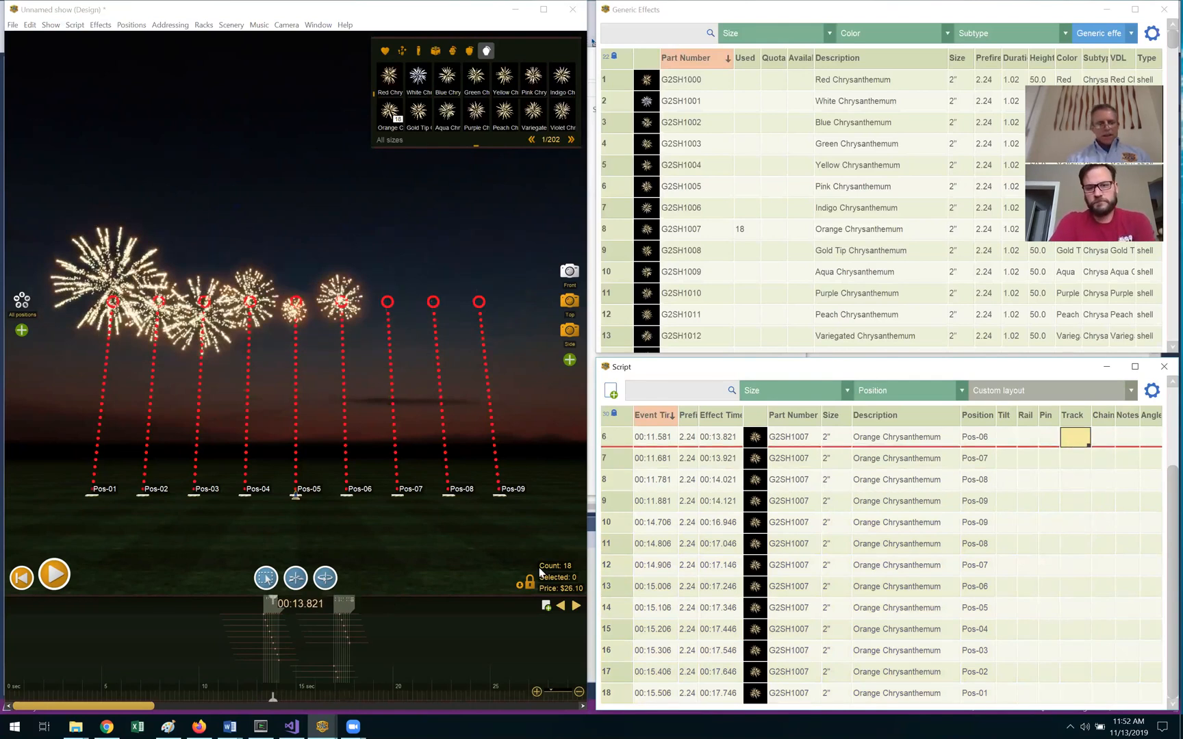
Step: Assign track 1 to the first nine Orange Chrysanthemum cues
left_click(357, 638)
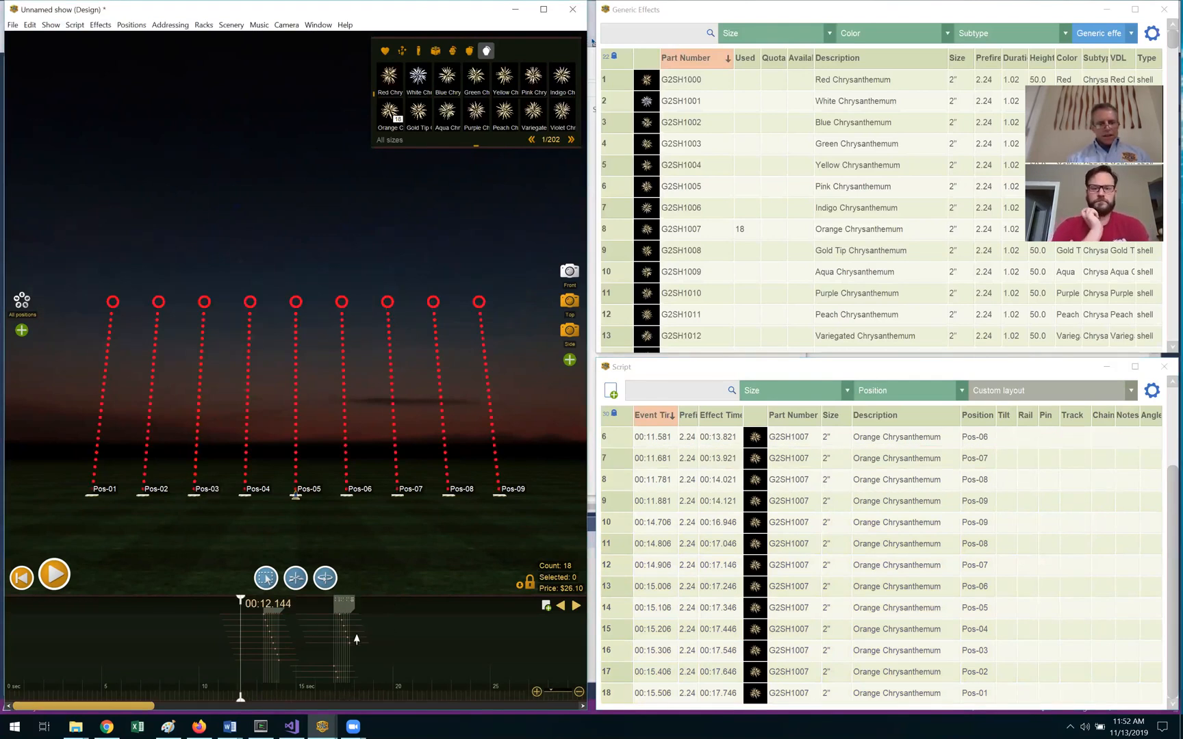
scroll(356, 638, "up", 5)
scroll(357, 638, "down", 1)
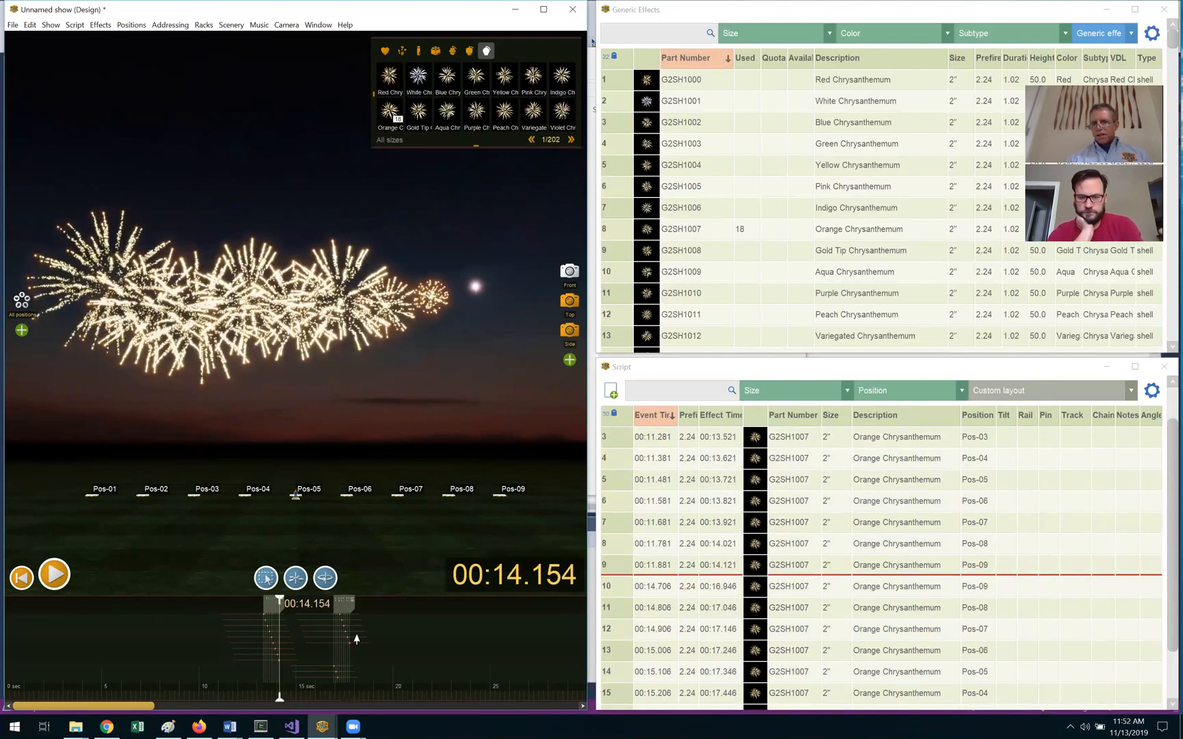
scroll(357, 640, "up", 4)
left_click(1164, 504)
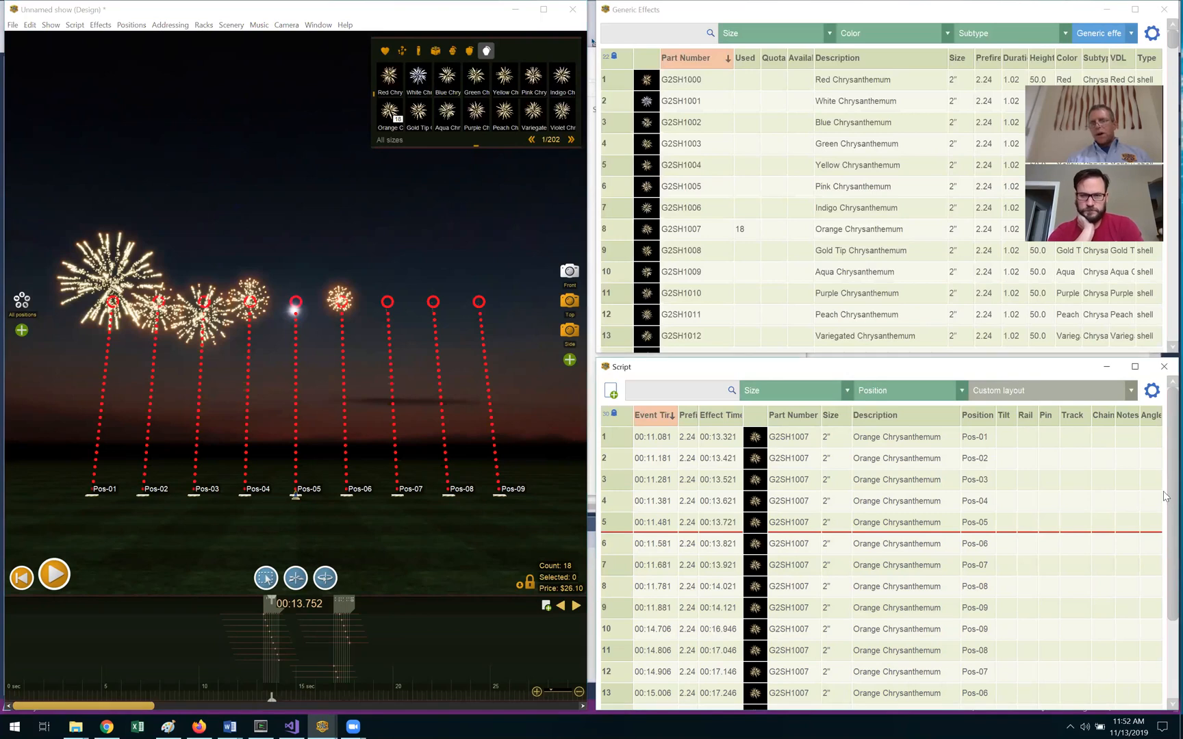
left_click(1076, 442)
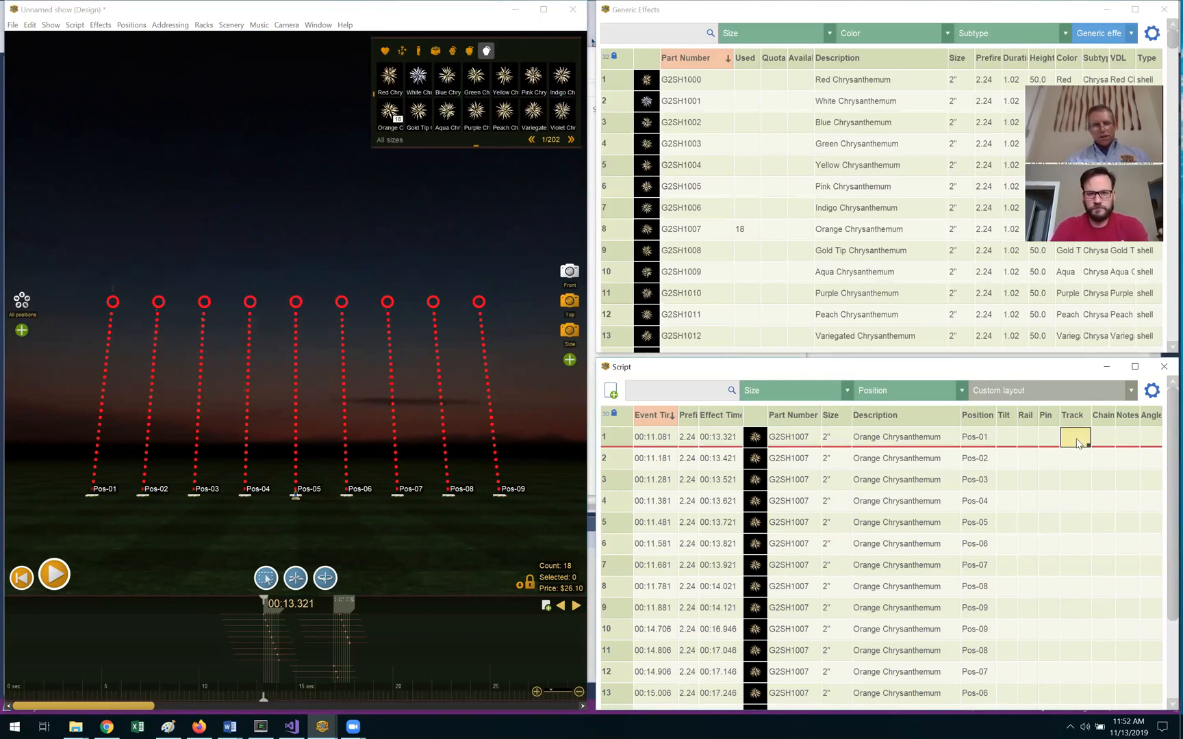
type("1")
key("Return")
type("1")
key("Return")
left_click_drag(1077, 437, 1087, 614)
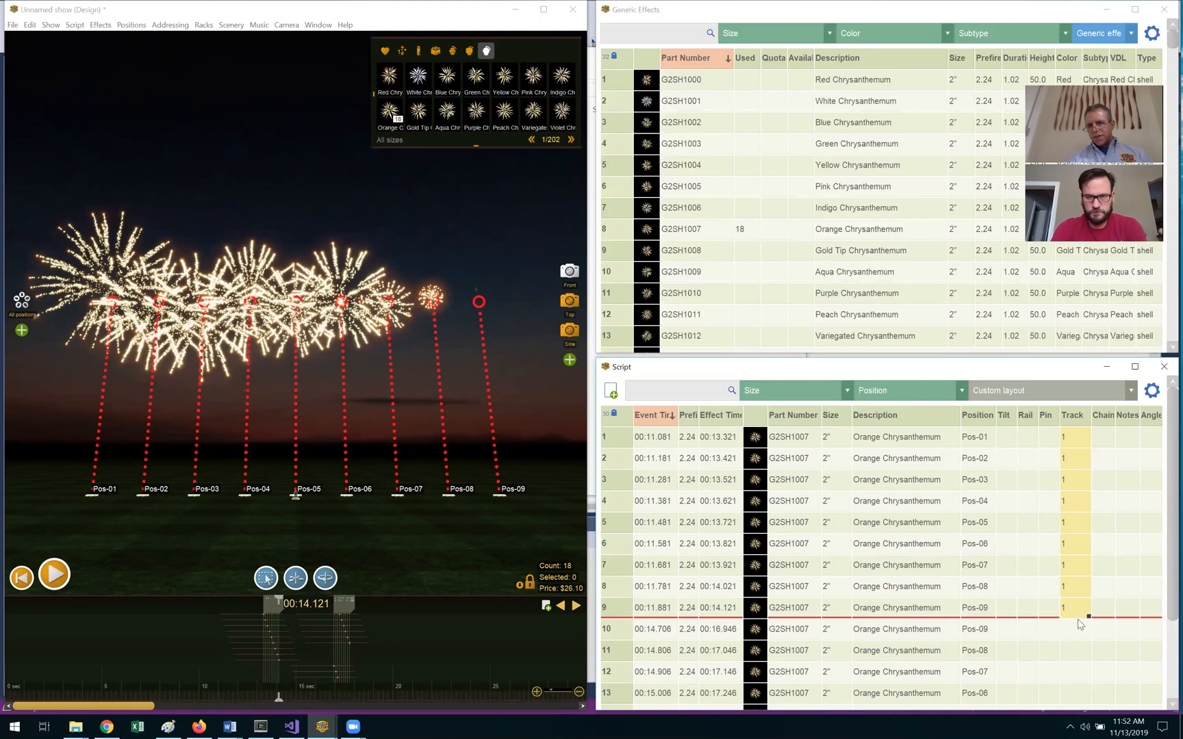
Step: Assign track 2 to the reversed sweep's cues from row 10 onward
left_click(1072, 636)
type("2")
key("Return")
type("2")
key("Return")
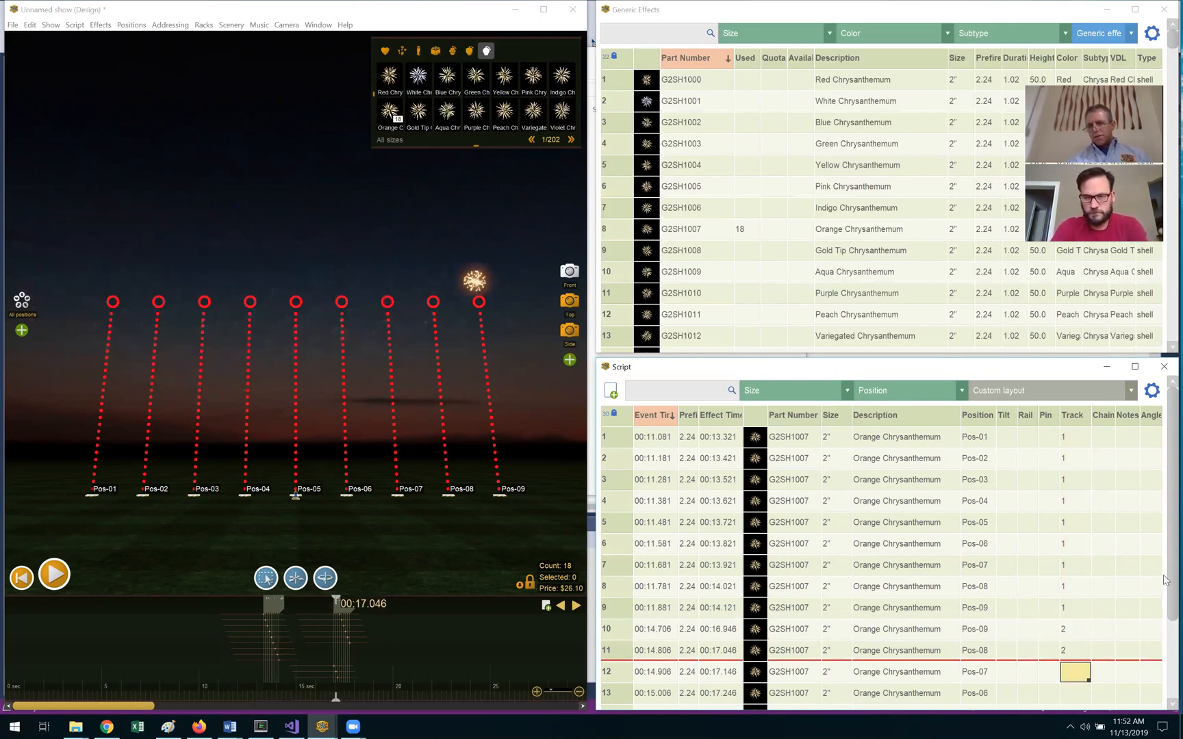
scroll(1164, 661, "down", 1)
scroll(1164, 661, "down", 1)
left_click_drag(1086, 531, 1091, 693)
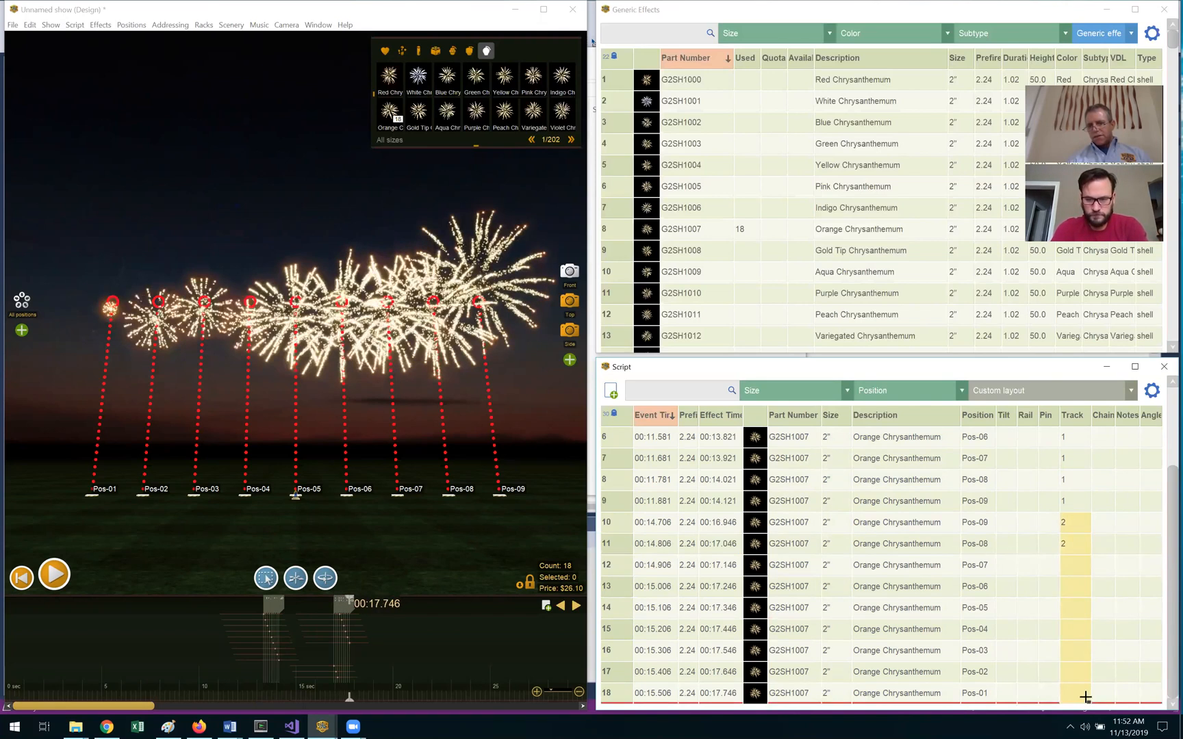
scroll(1167, 581, "up", 2)
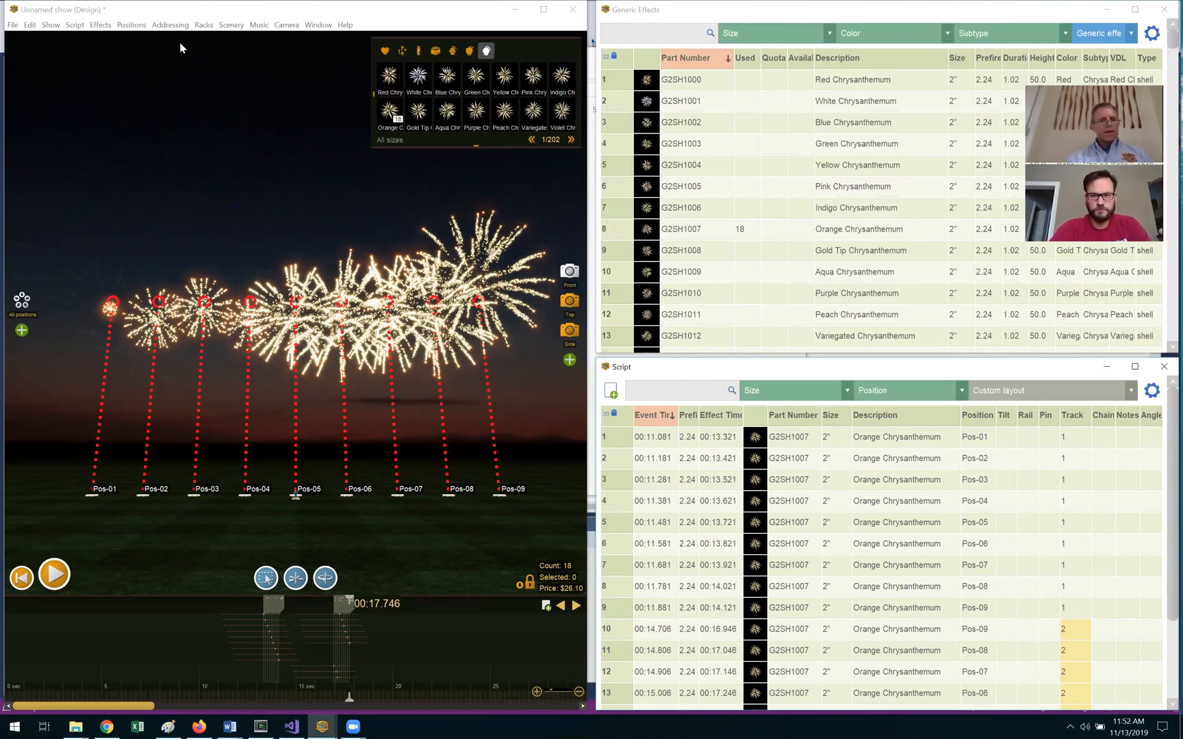
Step: Address the show for Cobra using module type COBRA v5.0 Separate Scripts By Tracks
left_click(170, 26)
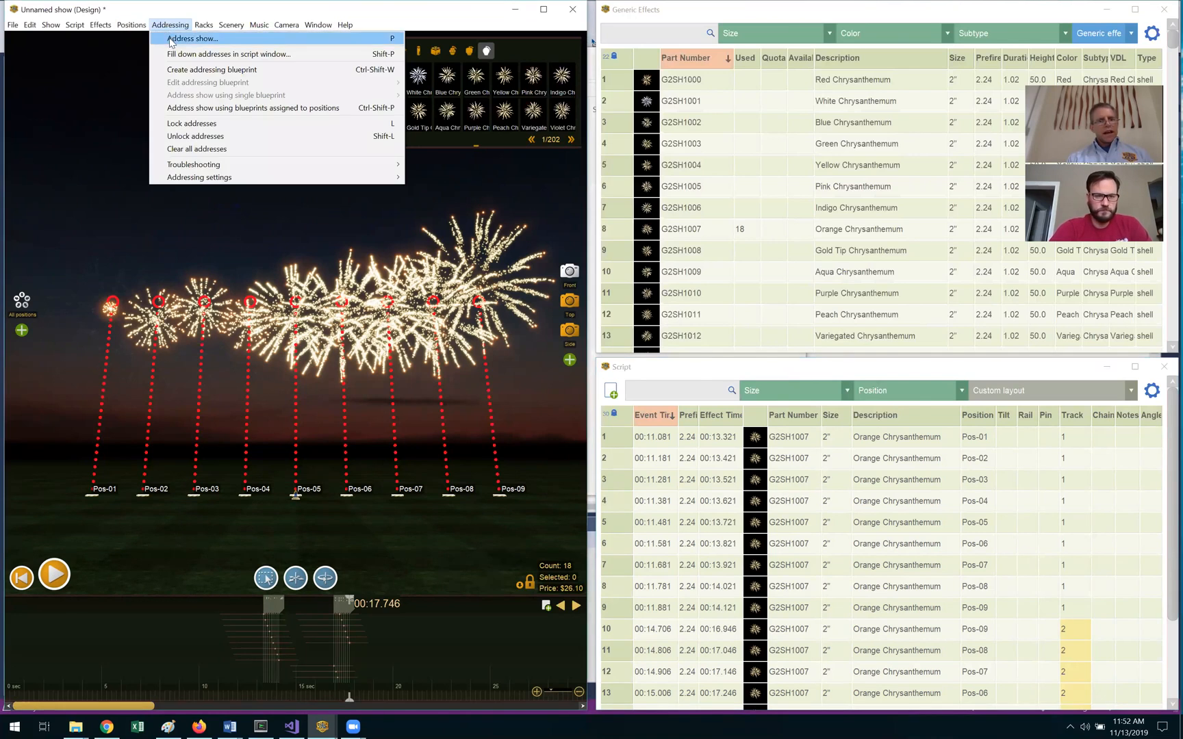
left_click(170, 39)
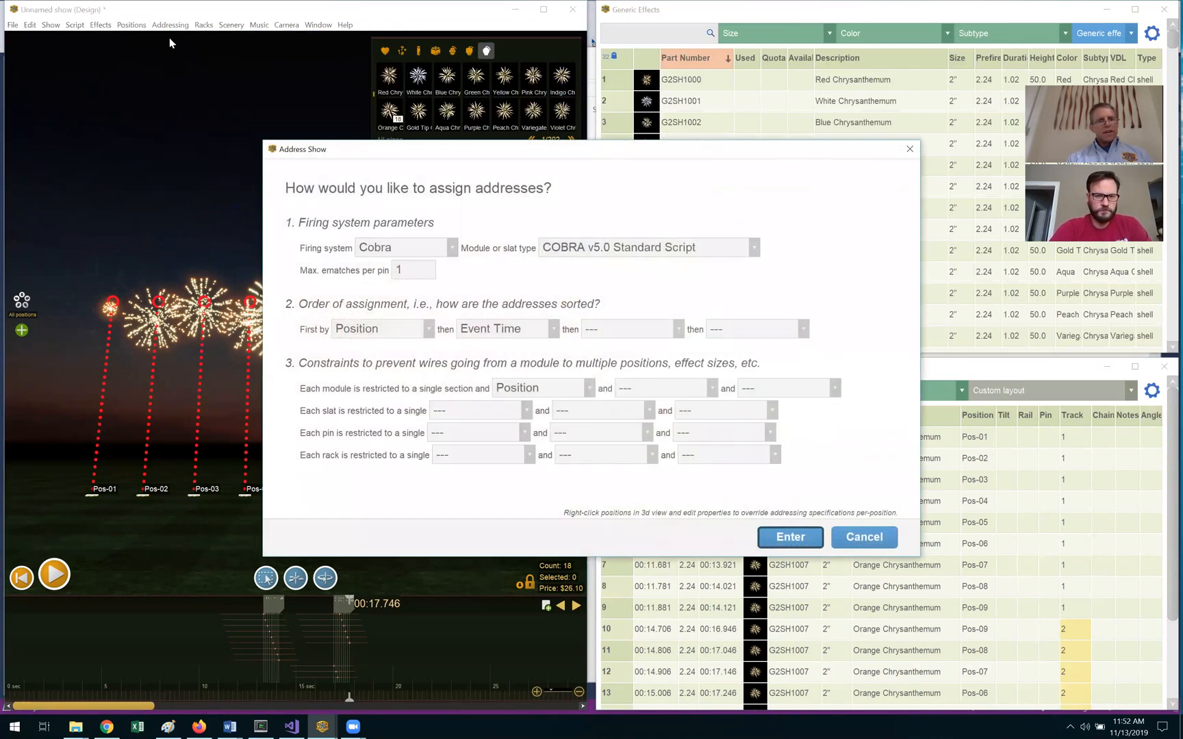
left_click(385, 251)
left_click(450, 247)
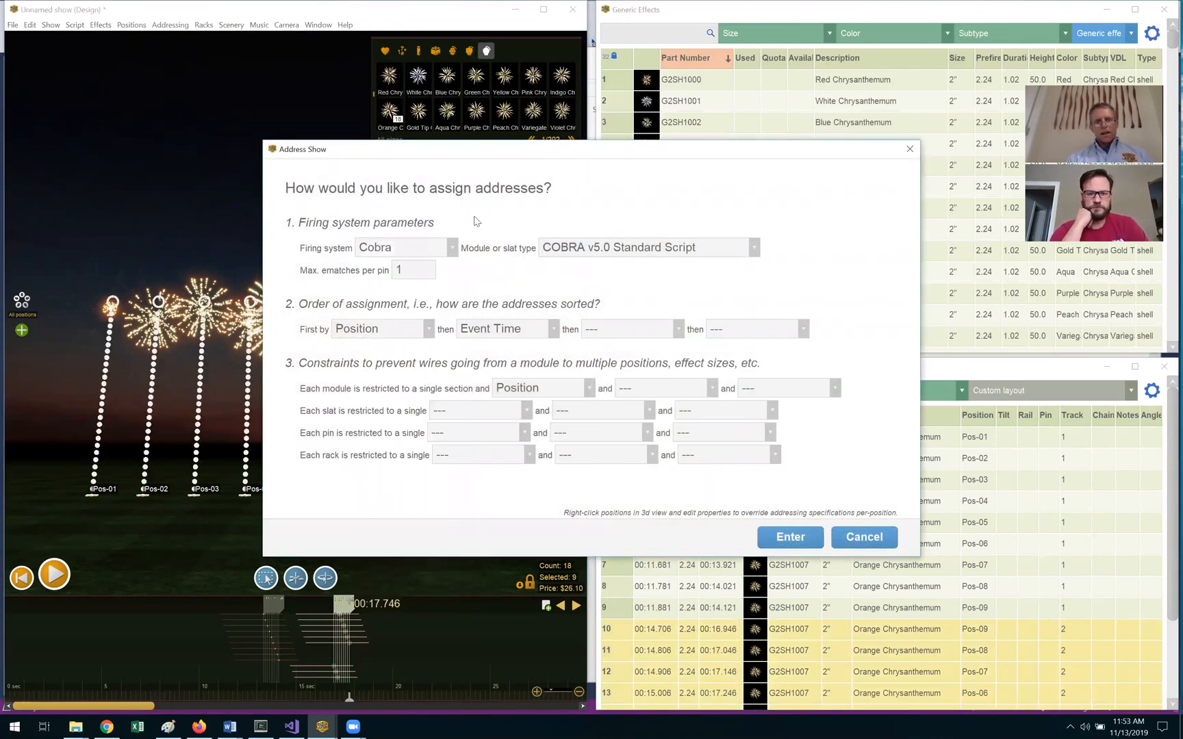
left_click(620, 249)
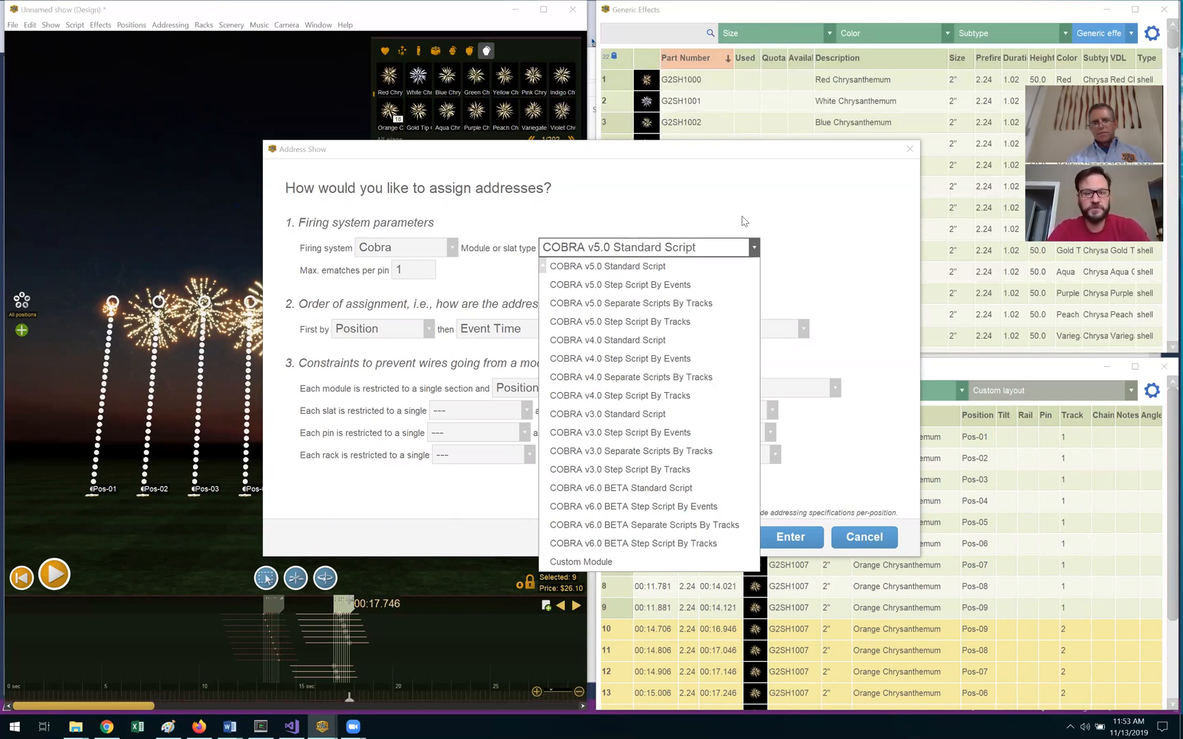
left_click(733, 302)
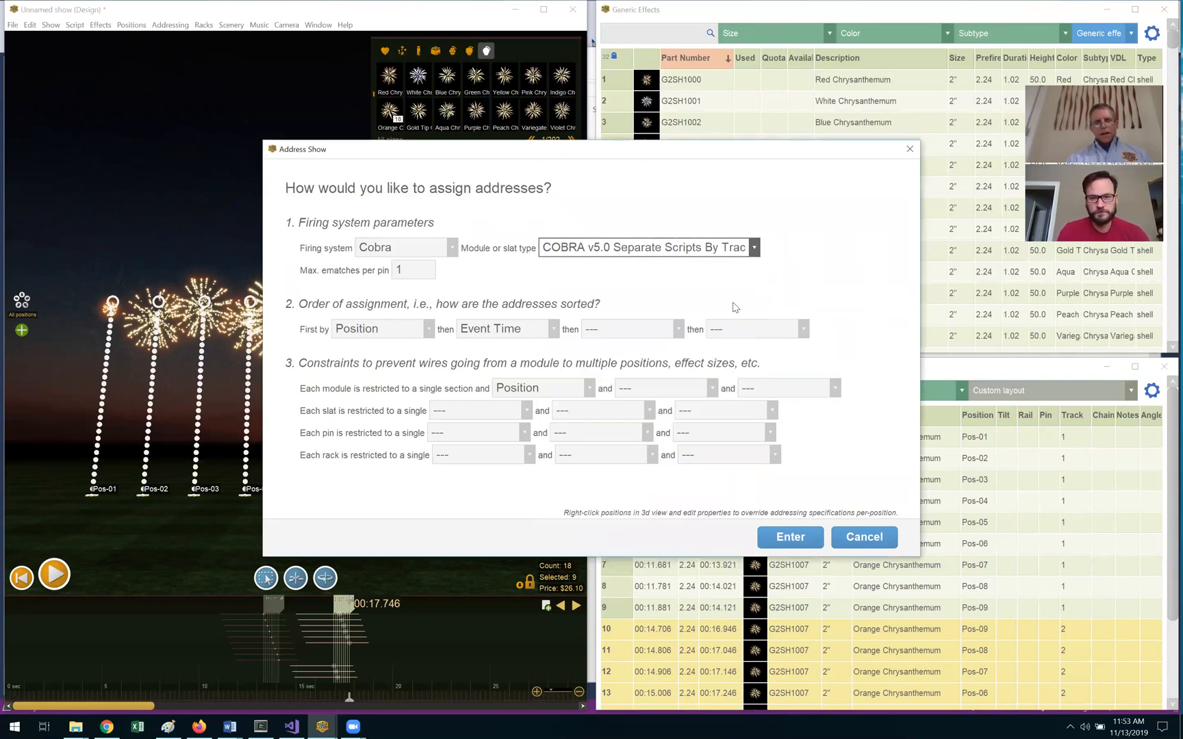
left_click(788, 541)
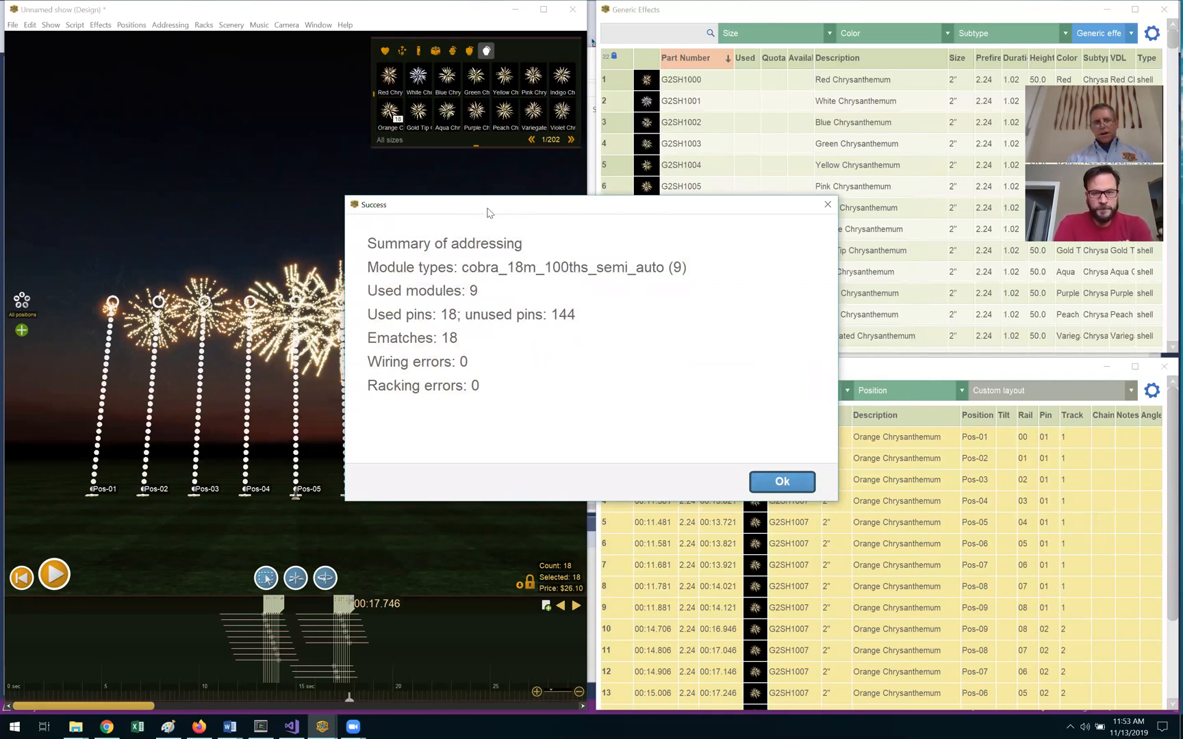
Step: Close the addressing summary and review rails 00–08 with pins 01 and 02
left_click_drag(489, 213, 693, 227)
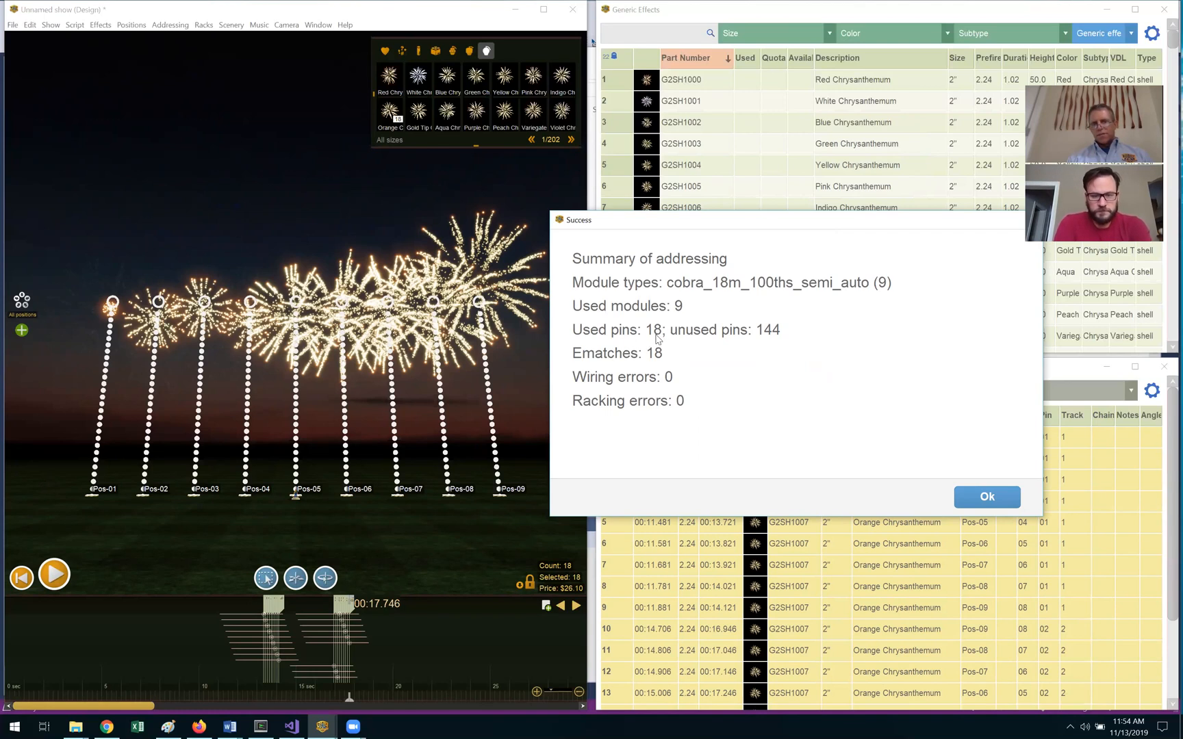
left_click(997, 498)
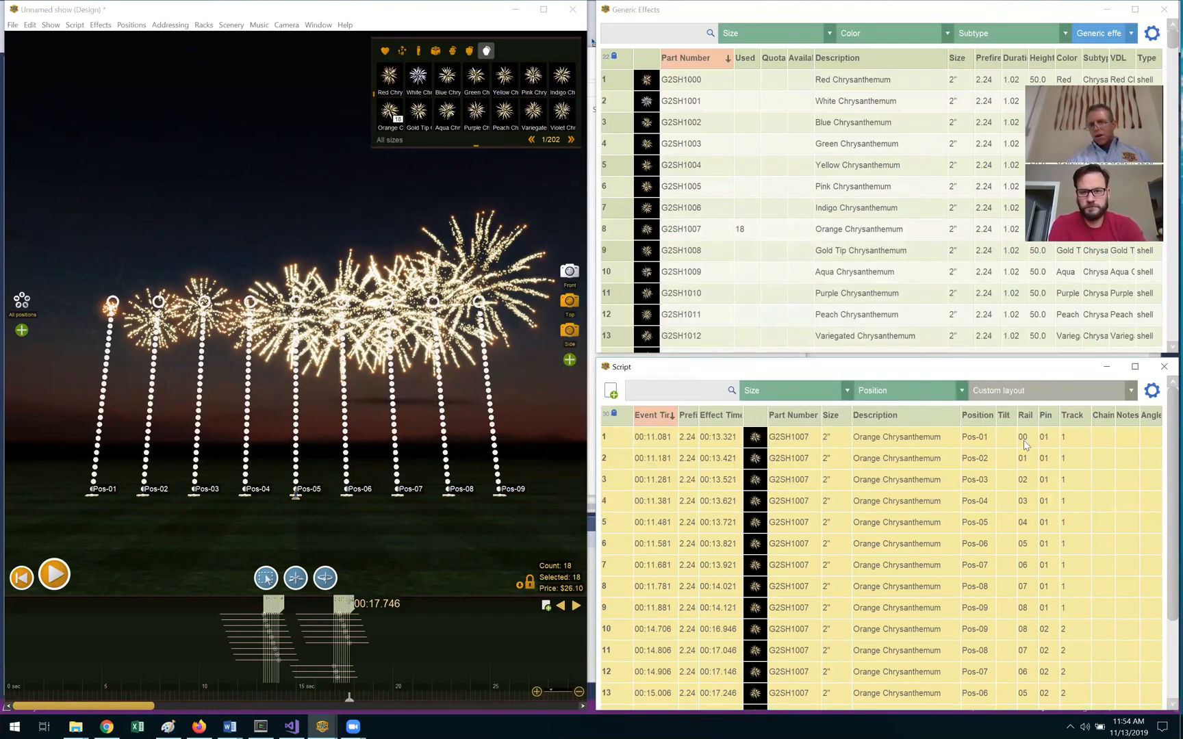
left_click_drag(1025, 435, 1043, 657)
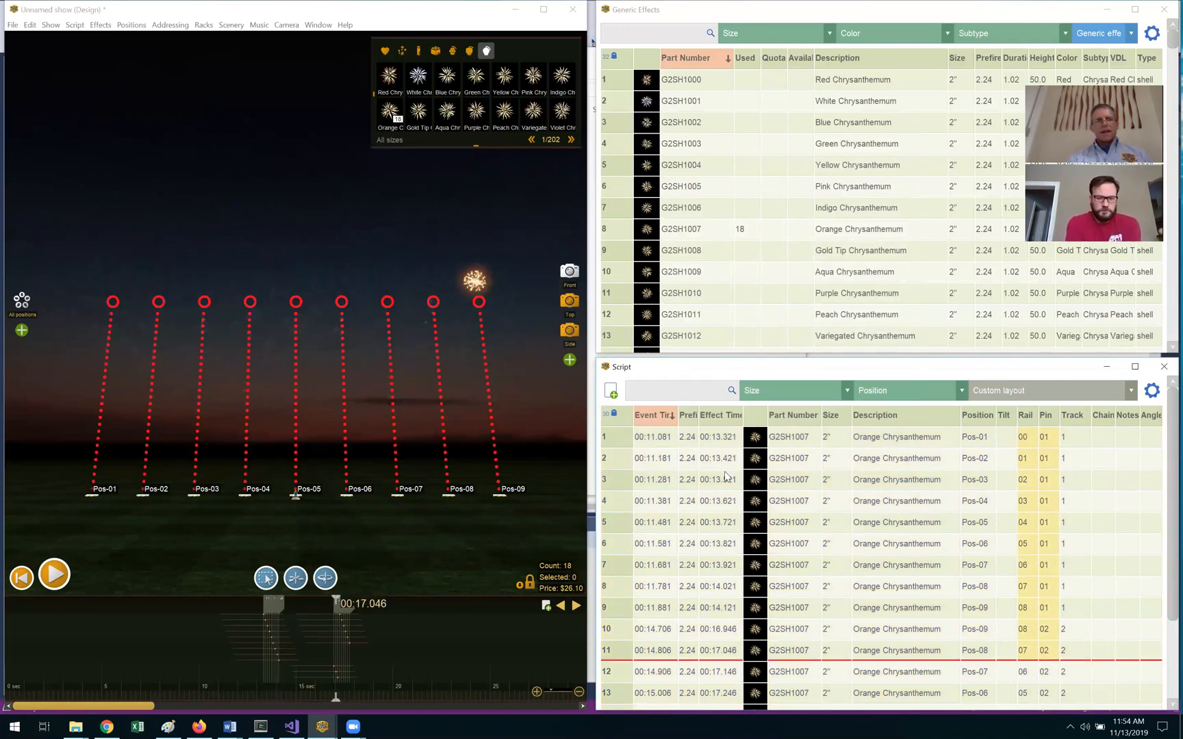
left_click(170, 25)
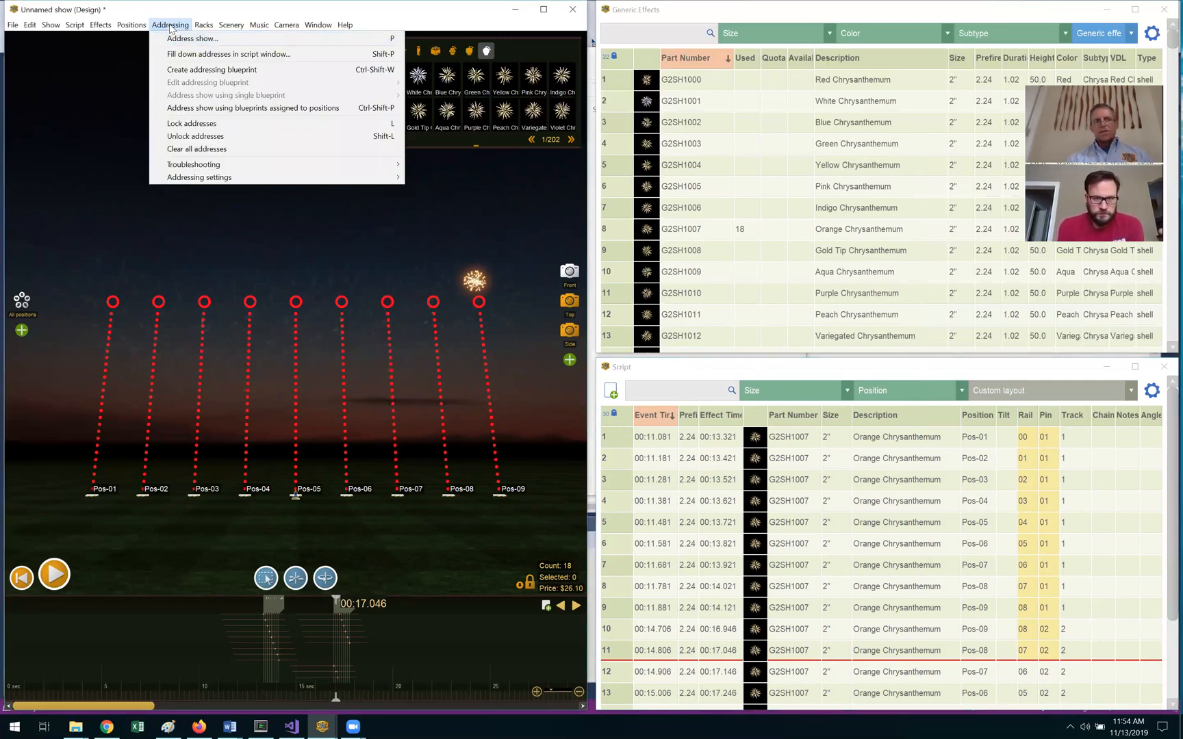
Step: Export the Cobra firing script as cobra.csv to the USB drive
left_click(170, 27)
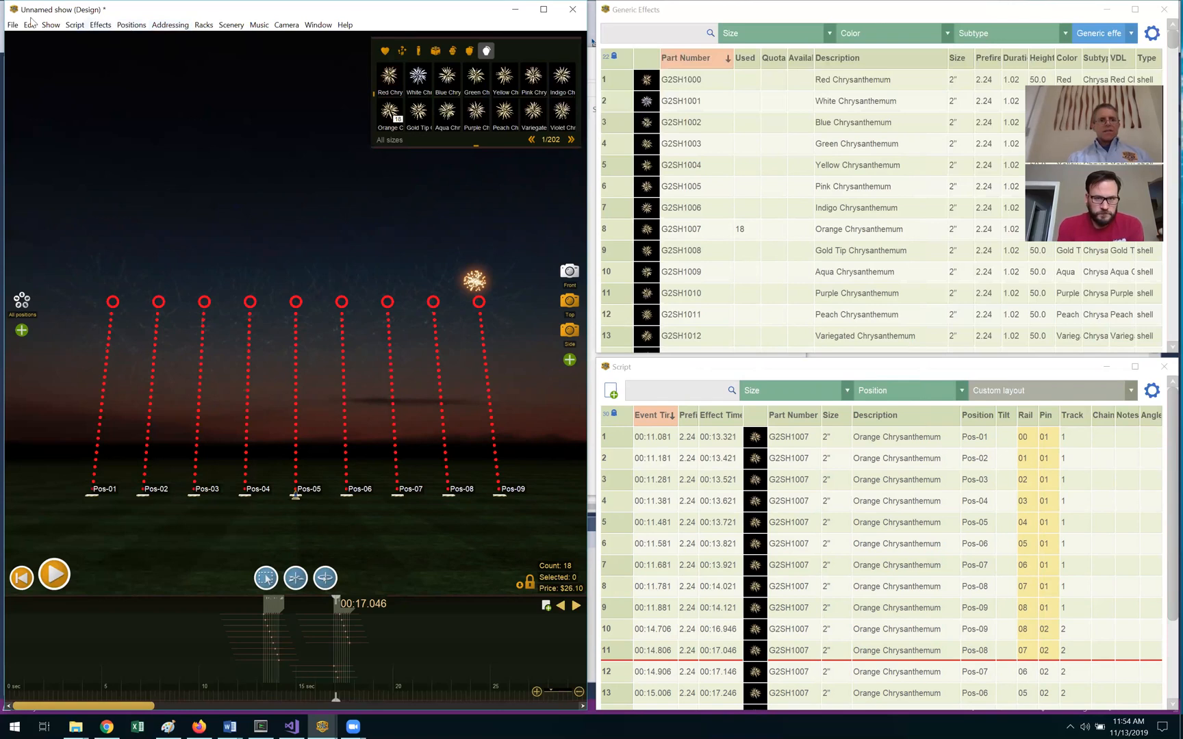
left_click(11, 26)
mouse_move(96, 130)
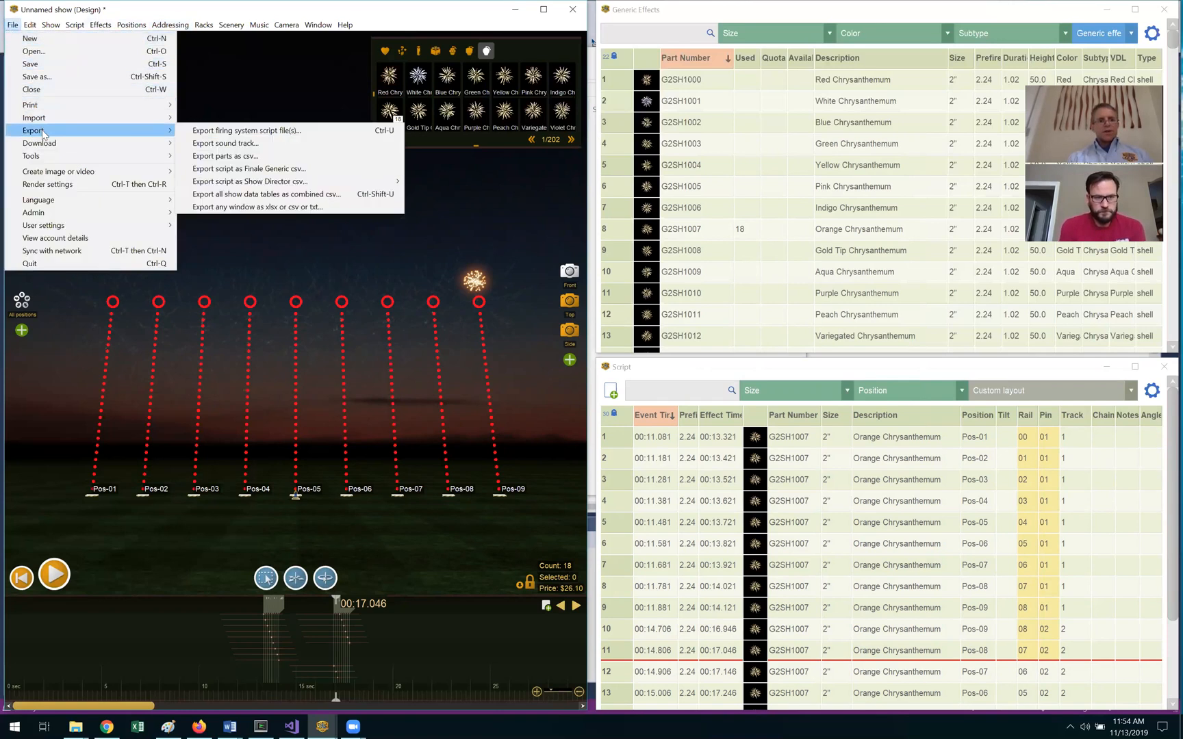
left_click(224, 134)
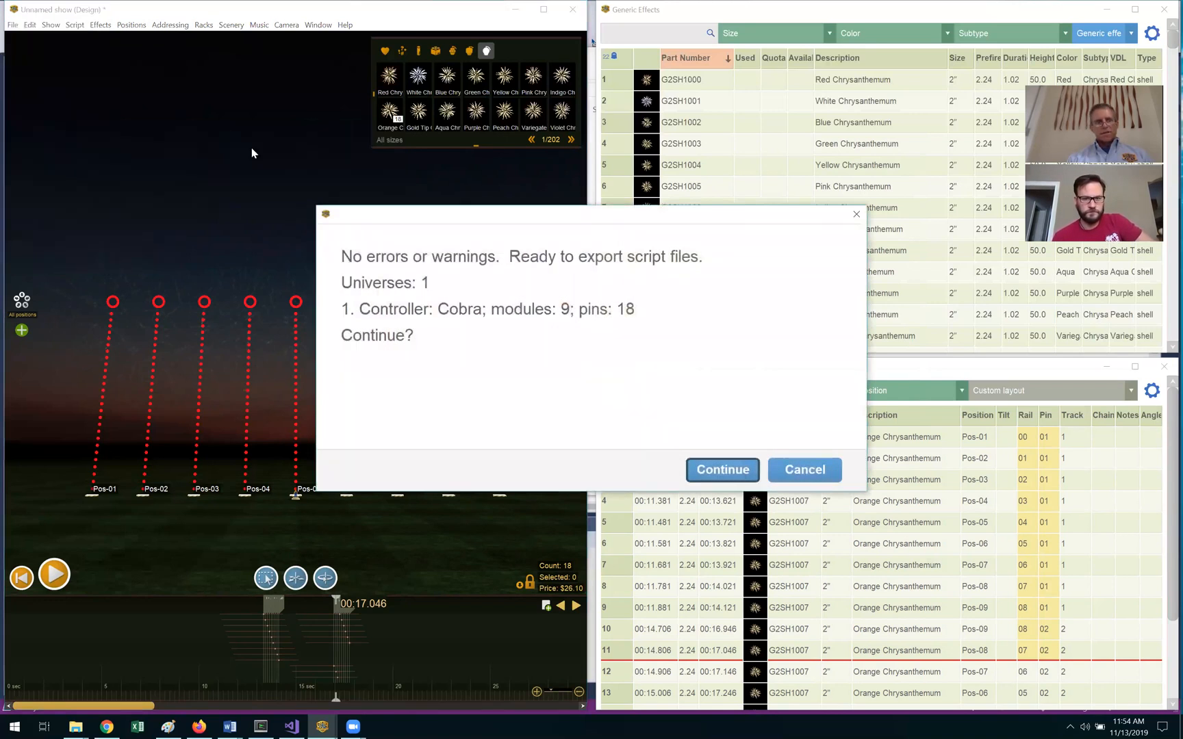
left_click(710, 471)
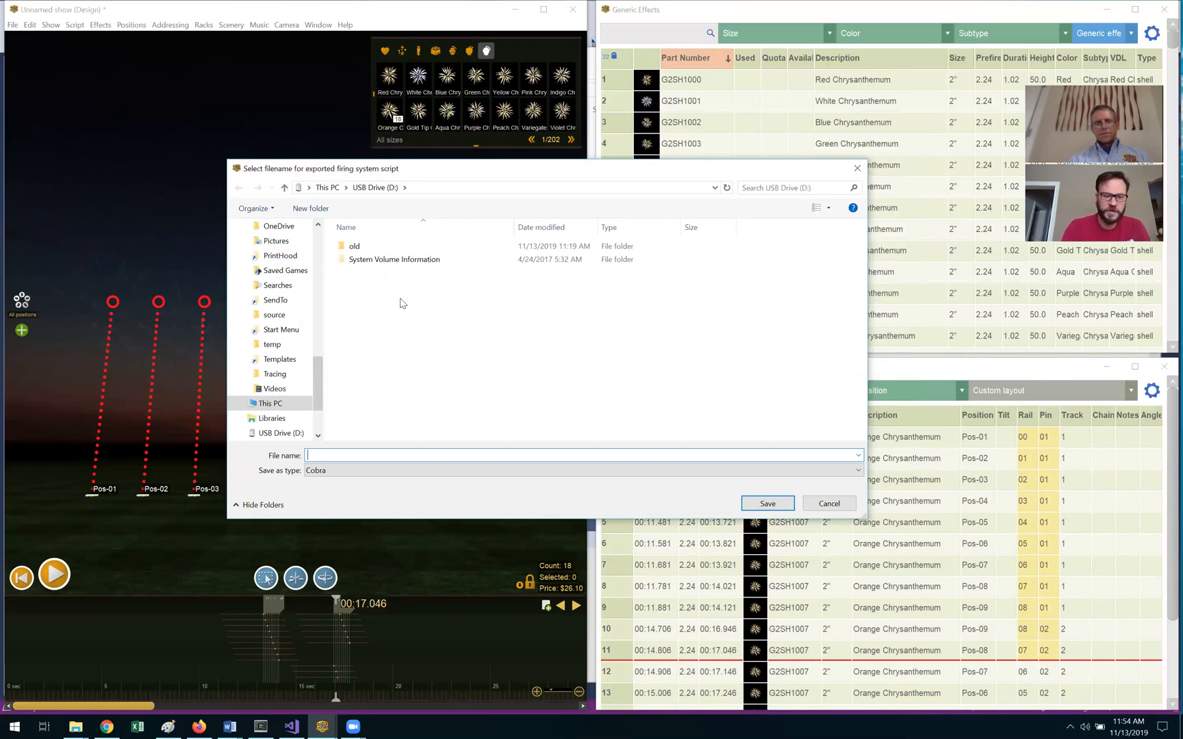
type("cobra")
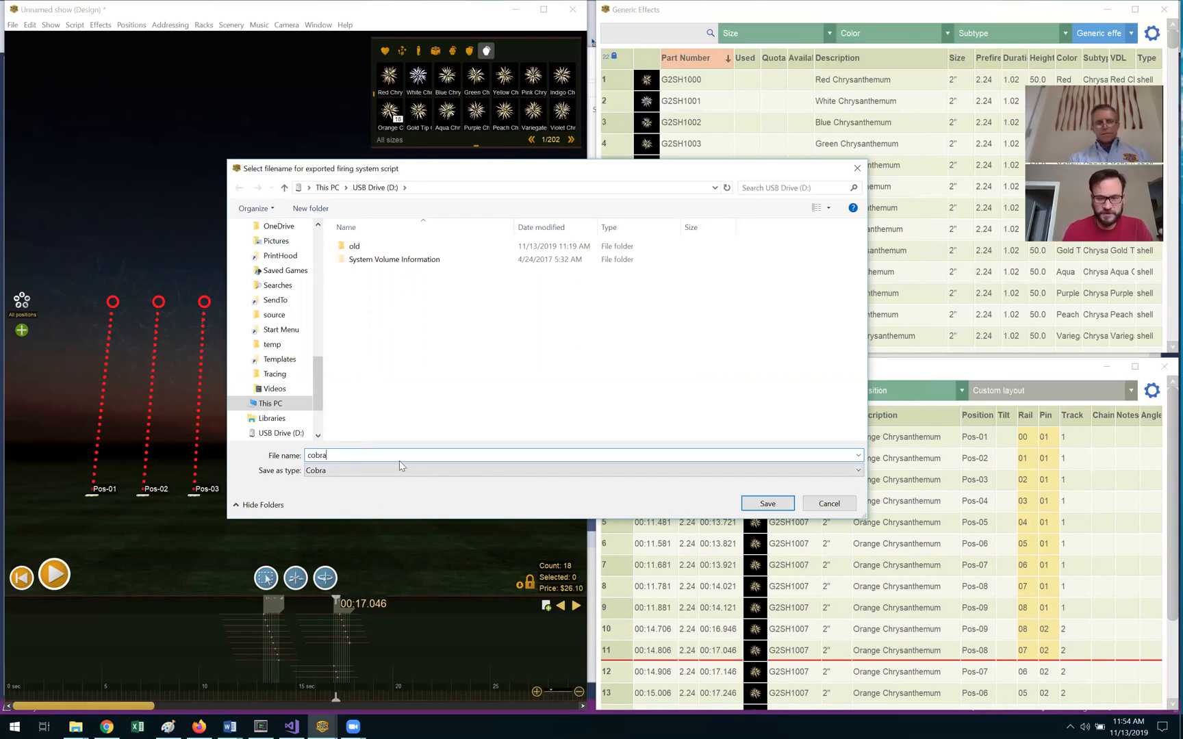
left_click(748, 504)
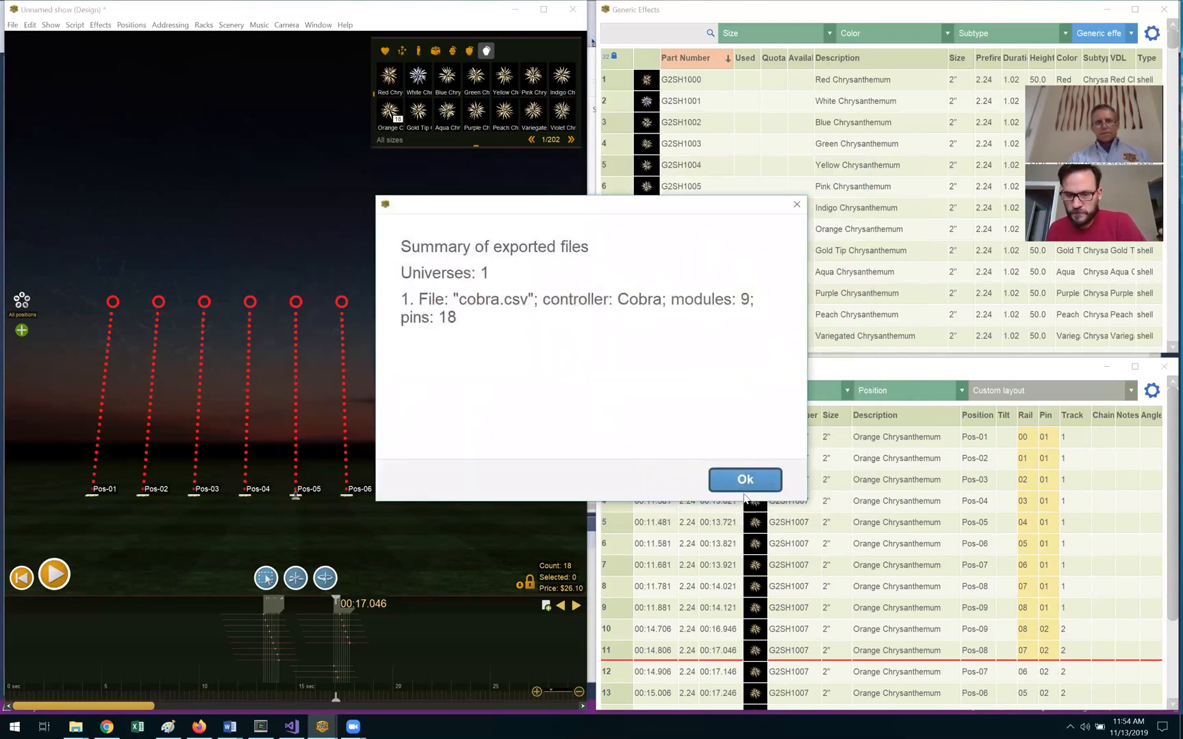
left_click(746, 480)
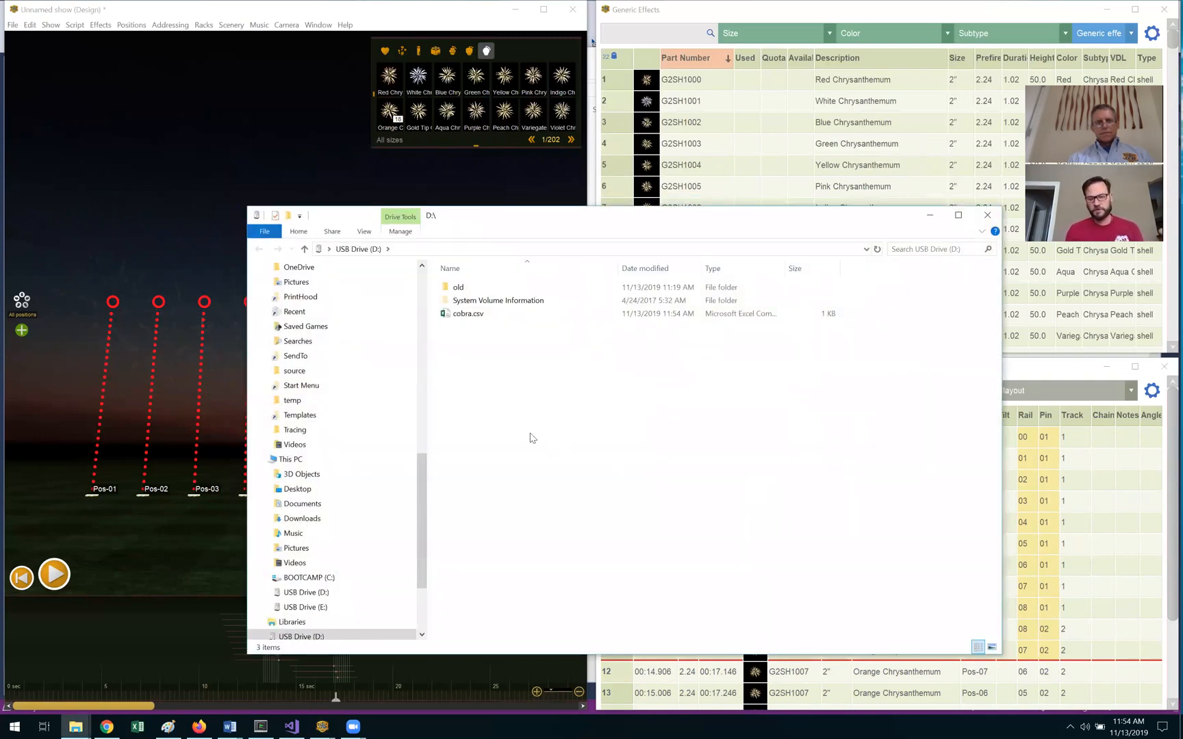
Step: Open cobra.csv in Excel and autofit all column widths
double_click(450, 314)
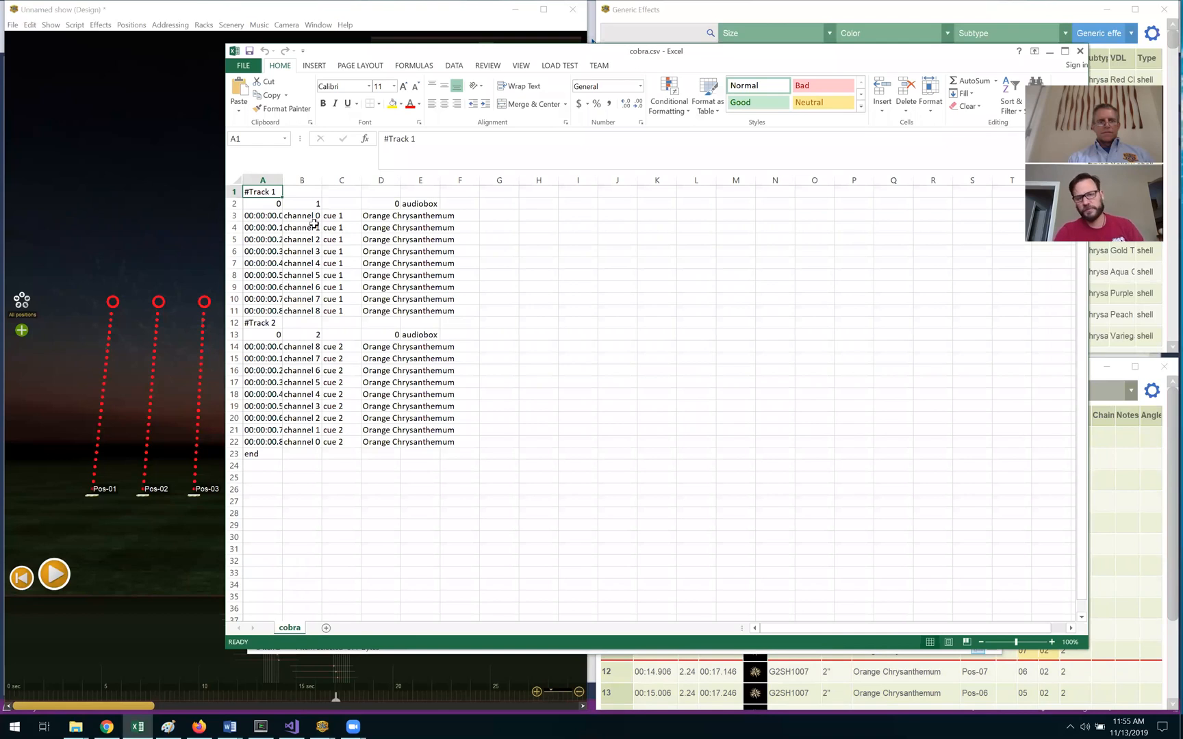
left_click(236, 179)
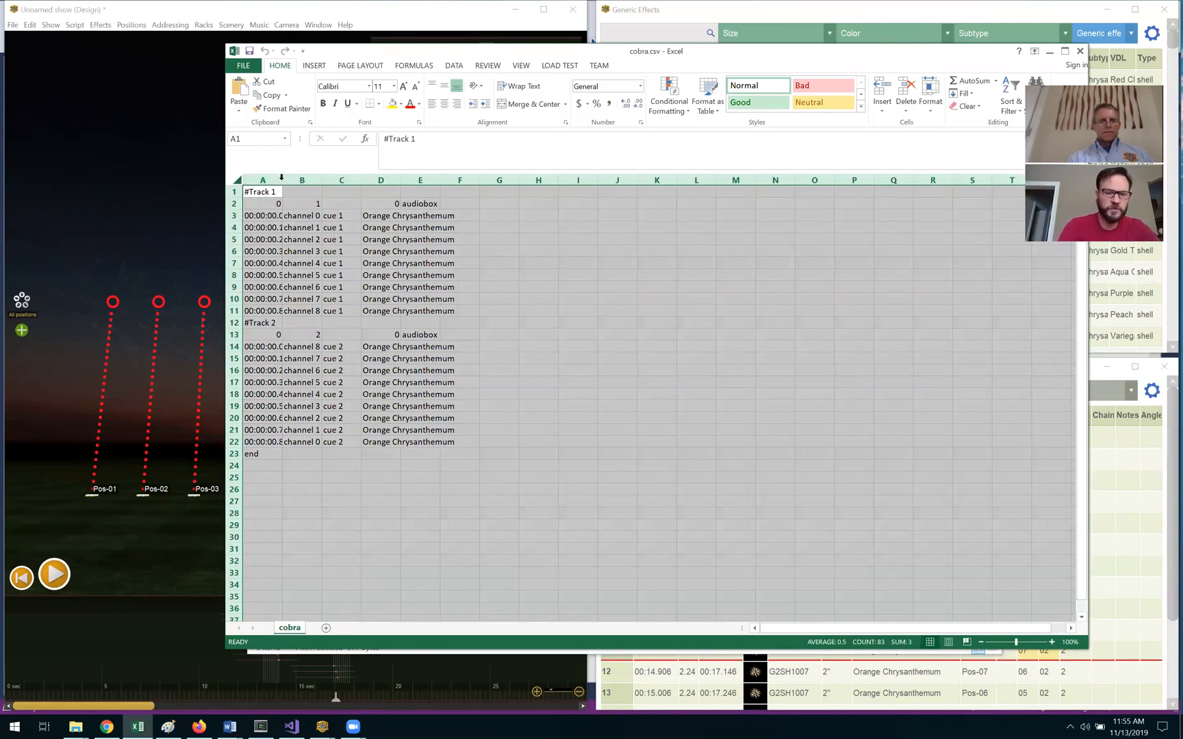
double_click(287, 181)
left_click(338, 500)
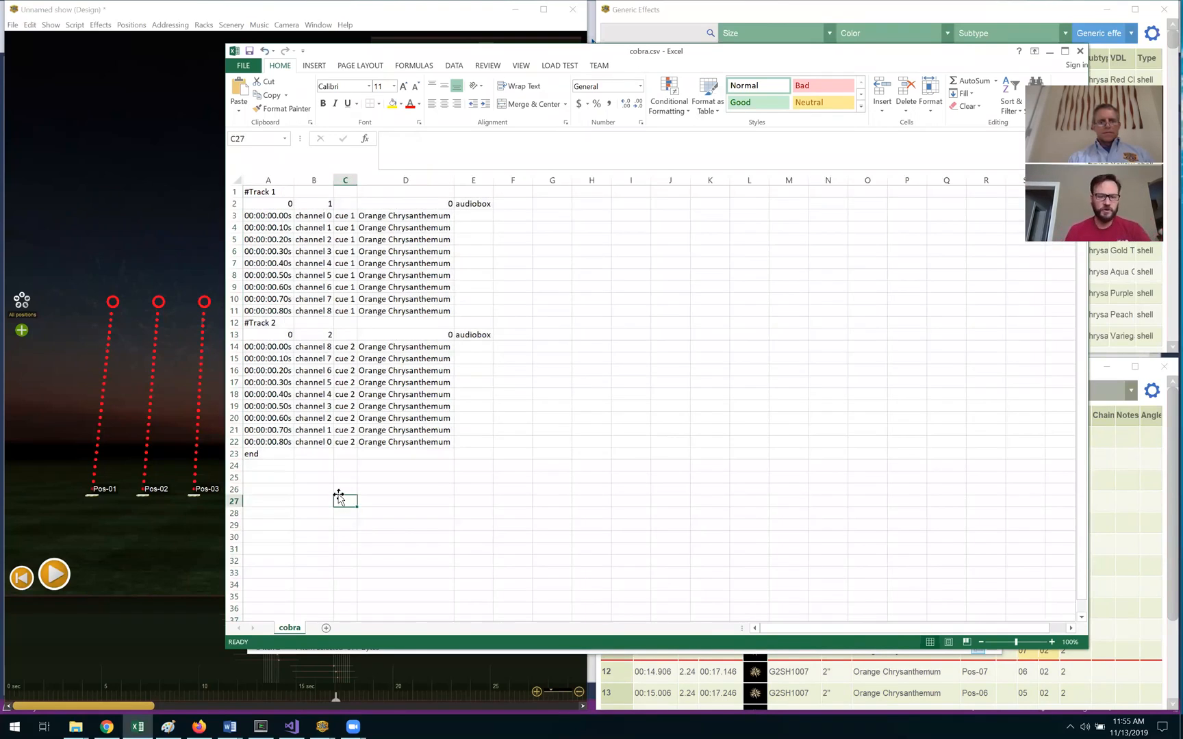
Step: Review the Track 1 rows for channels 0–8 and the Track 2 channel entries
scroll(336, 481, "up", 1, "ctrl")
scroll(338, 479, "up", 2, "ctrl")
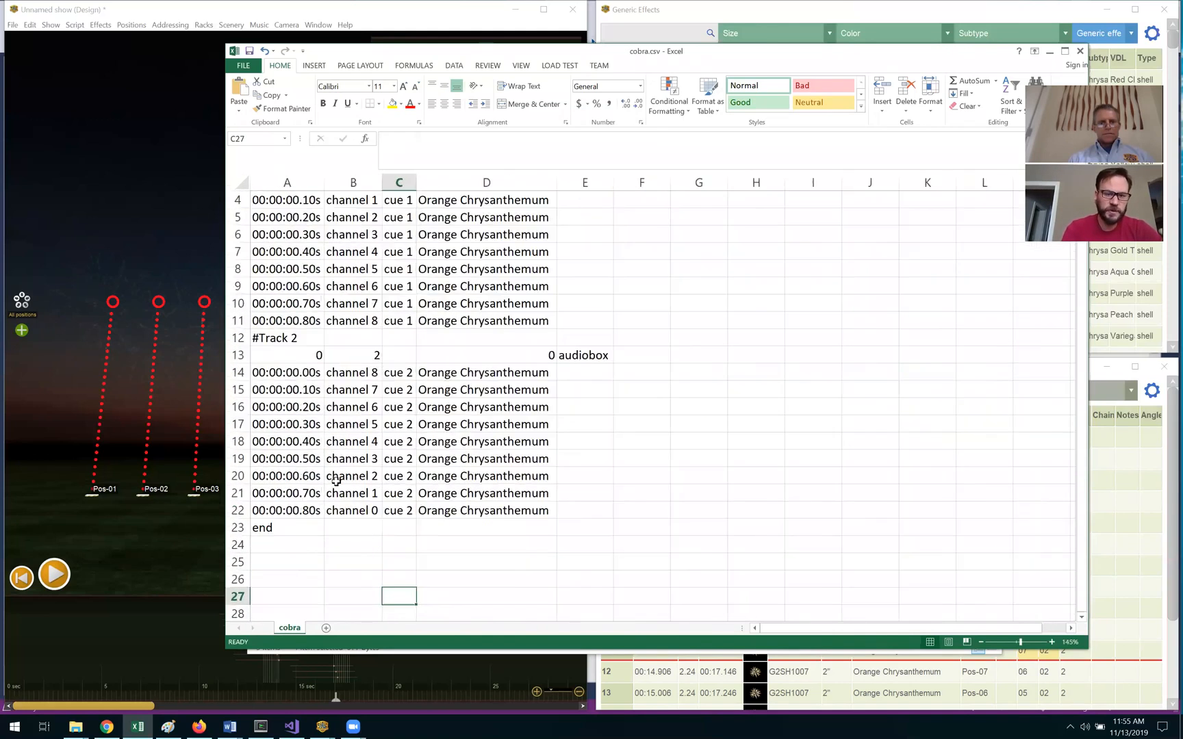
scroll(343, 465, "up", 1)
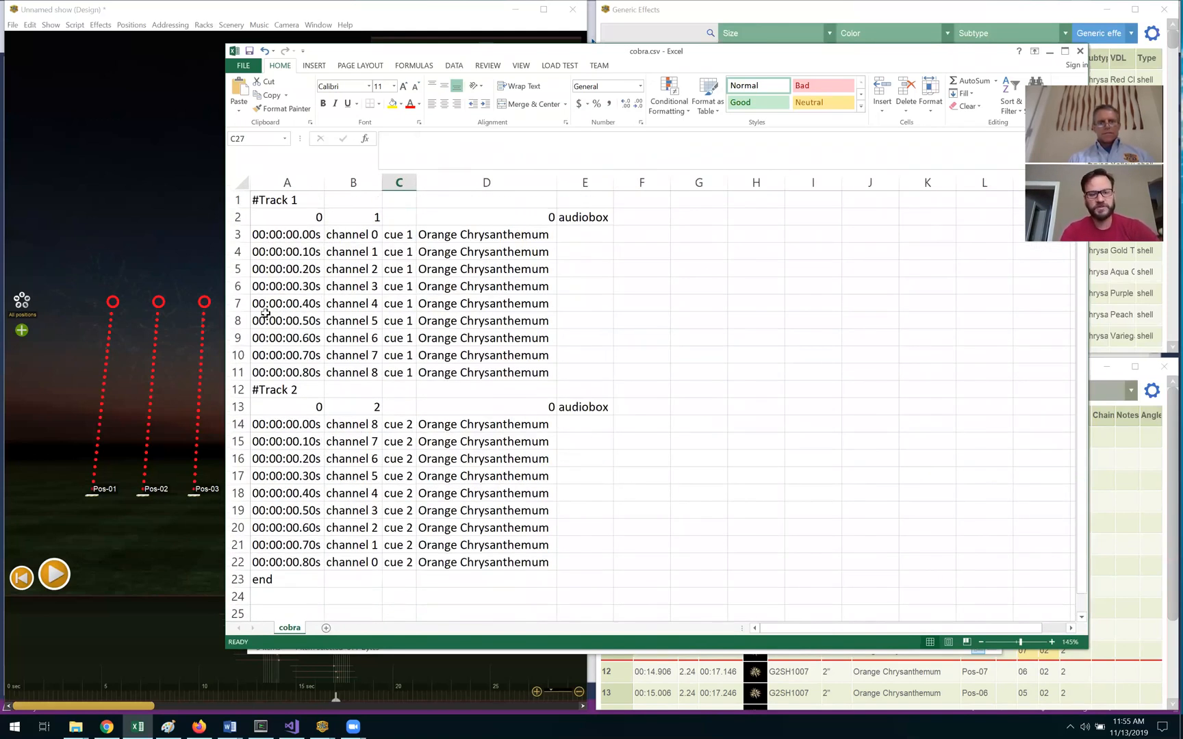
left_click_drag(236, 216, 237, 374)
left_click(330, 443)
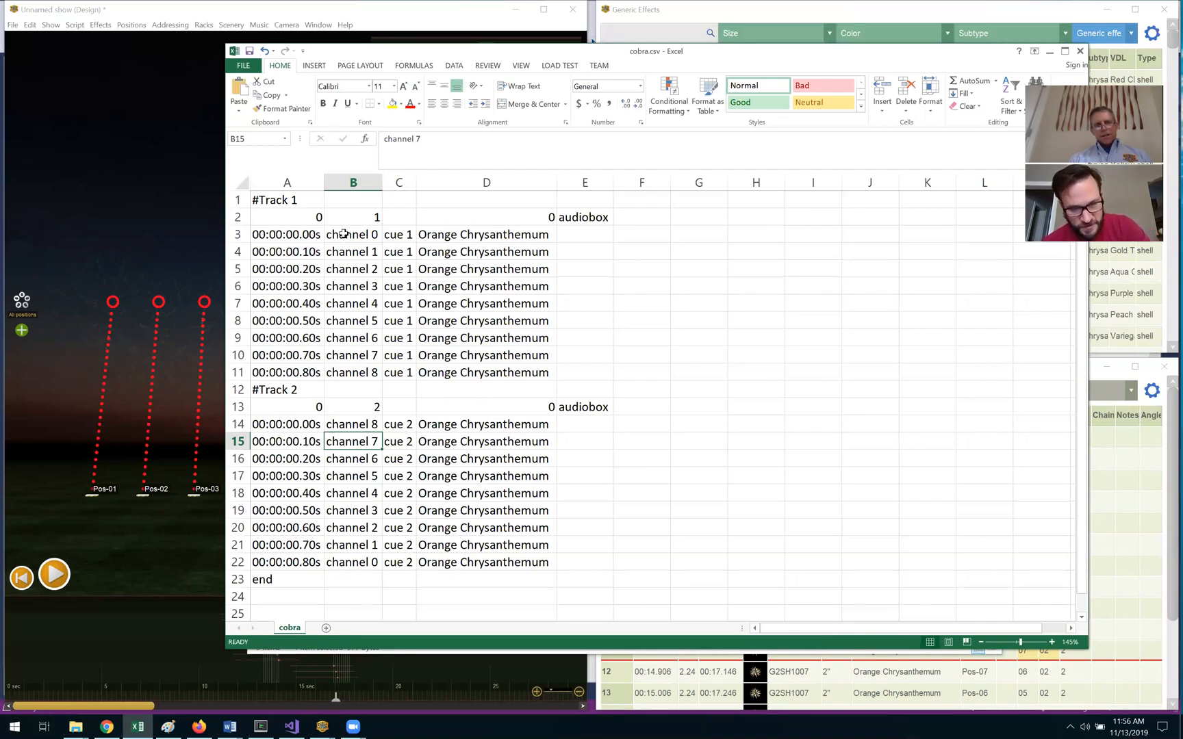
left_click_drag(344, 234, 346, 369)
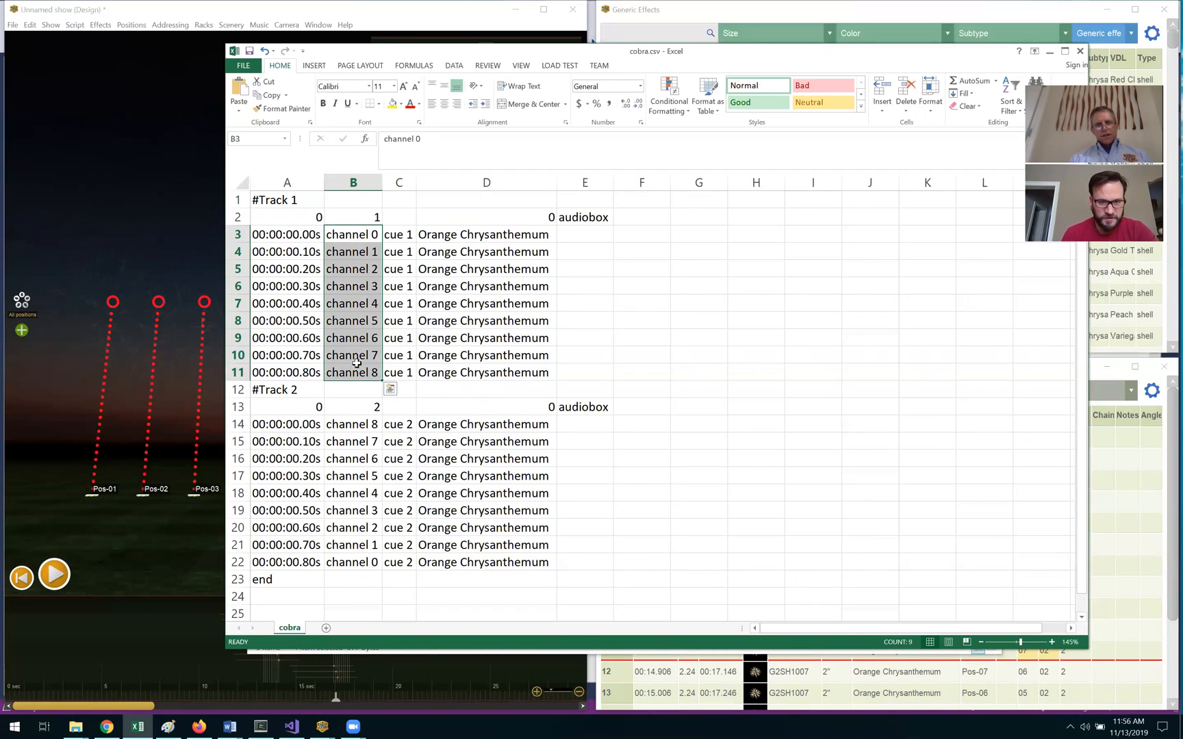
left_click_drag(356, 425, 354, 568)
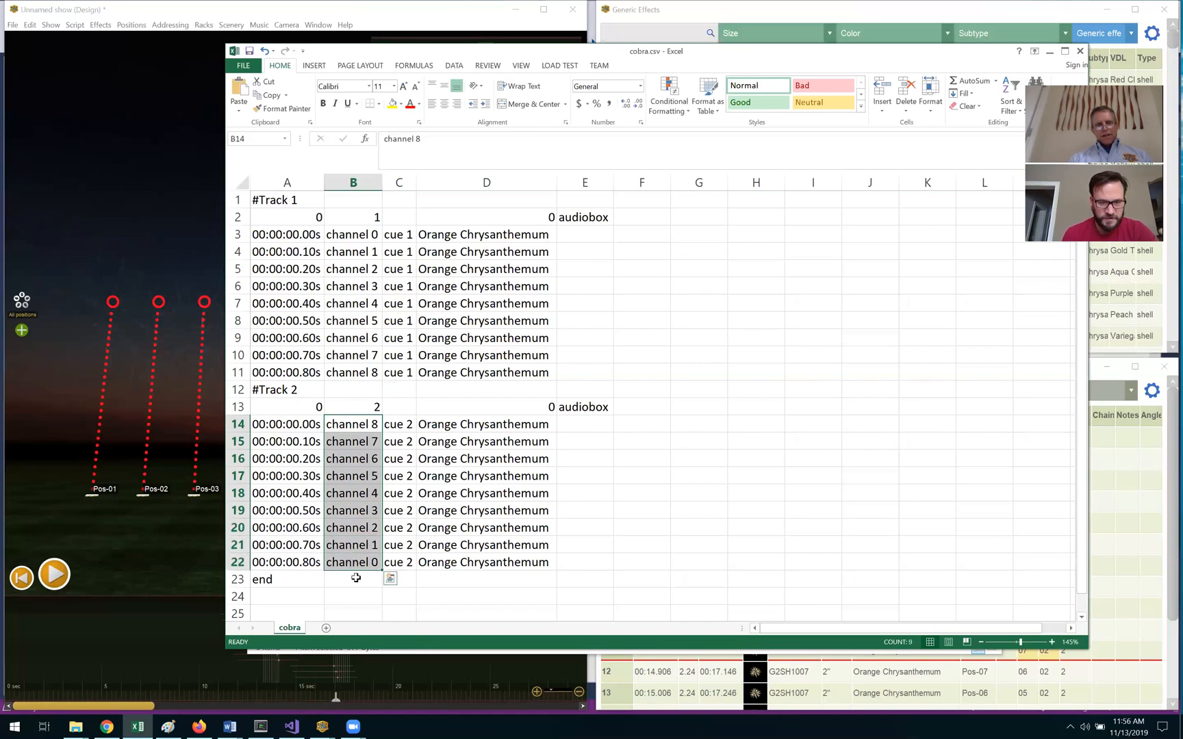
left_click(356, 579)
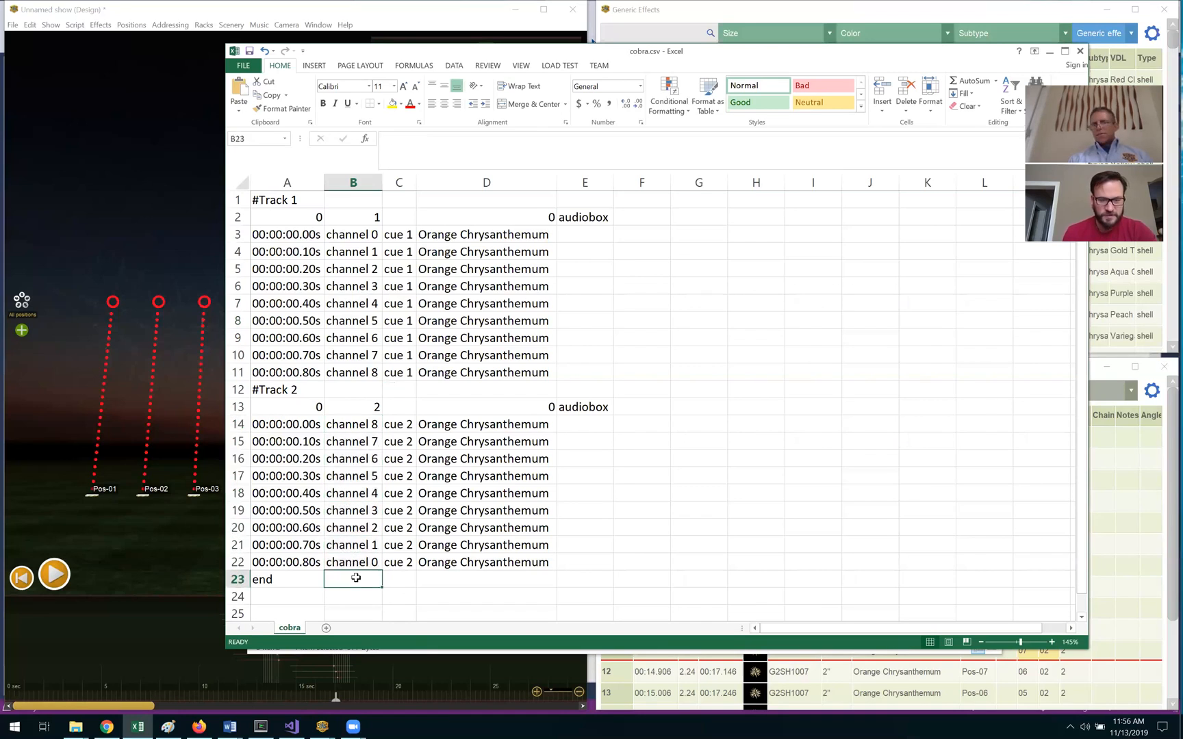